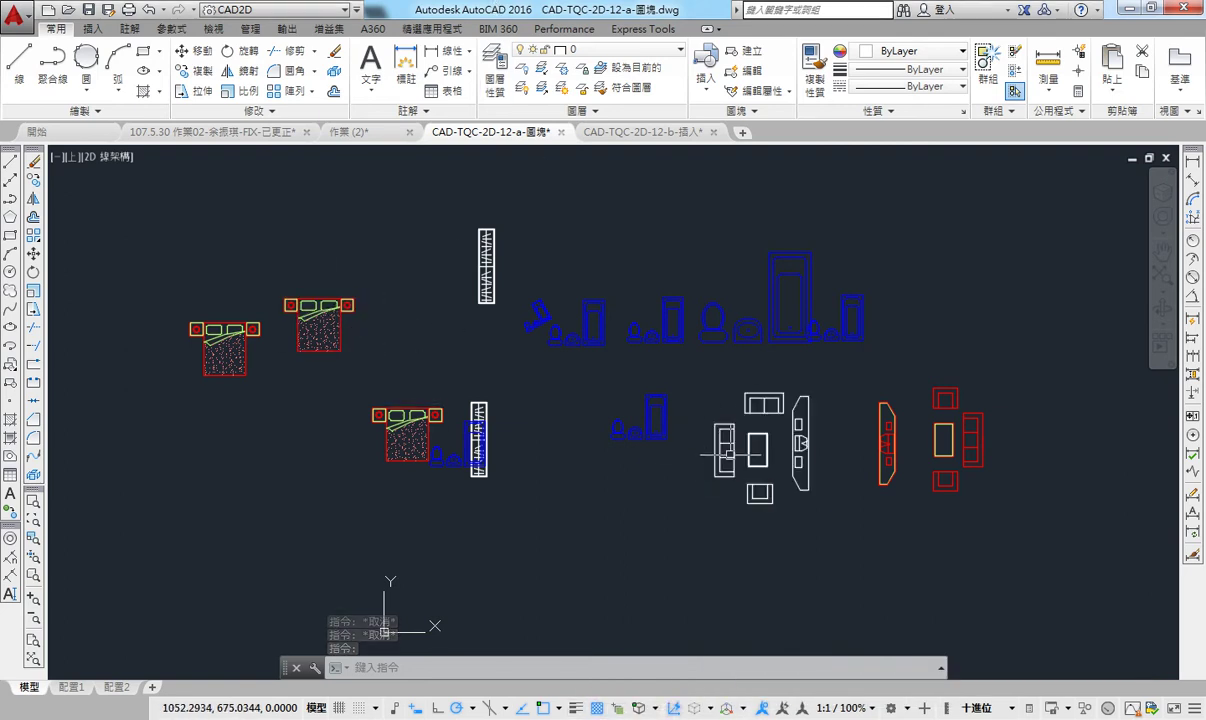
Glance at the CAD-TQC-2D-12-b floor plans, return to the 12-a 圖塊 drawing and open the Create Block dropdown.
middle_drag(630, 418, 618, 414)
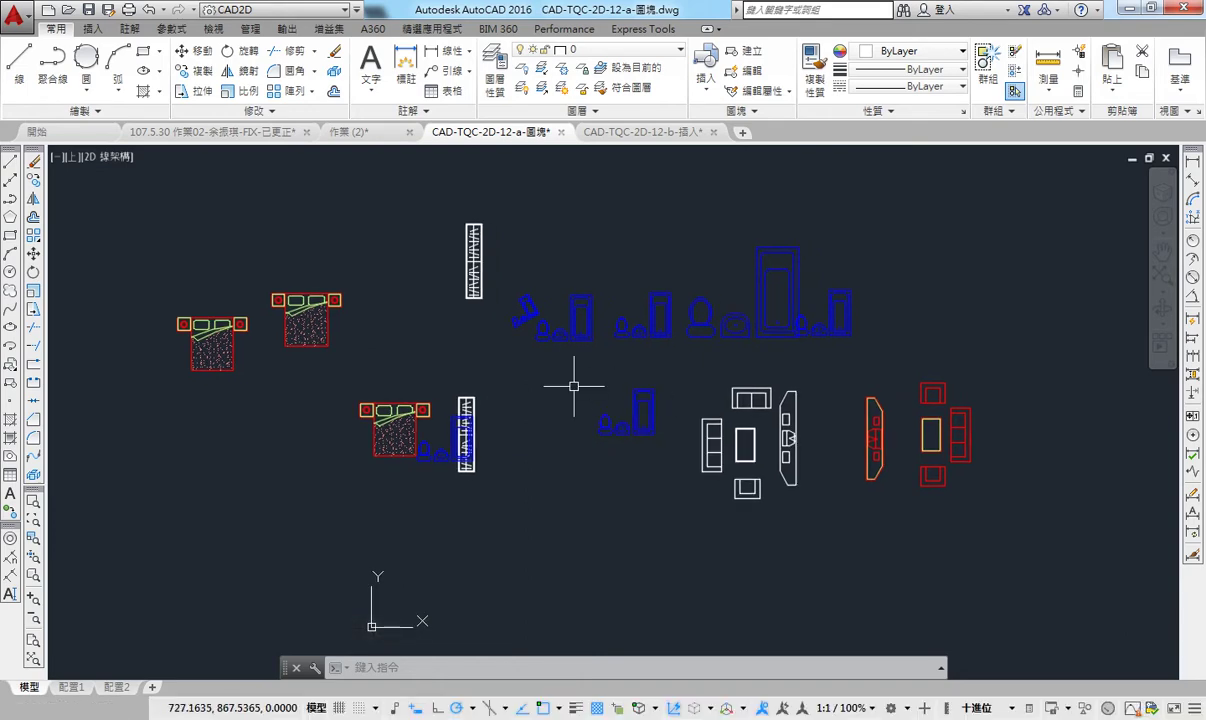
click(624, 133)
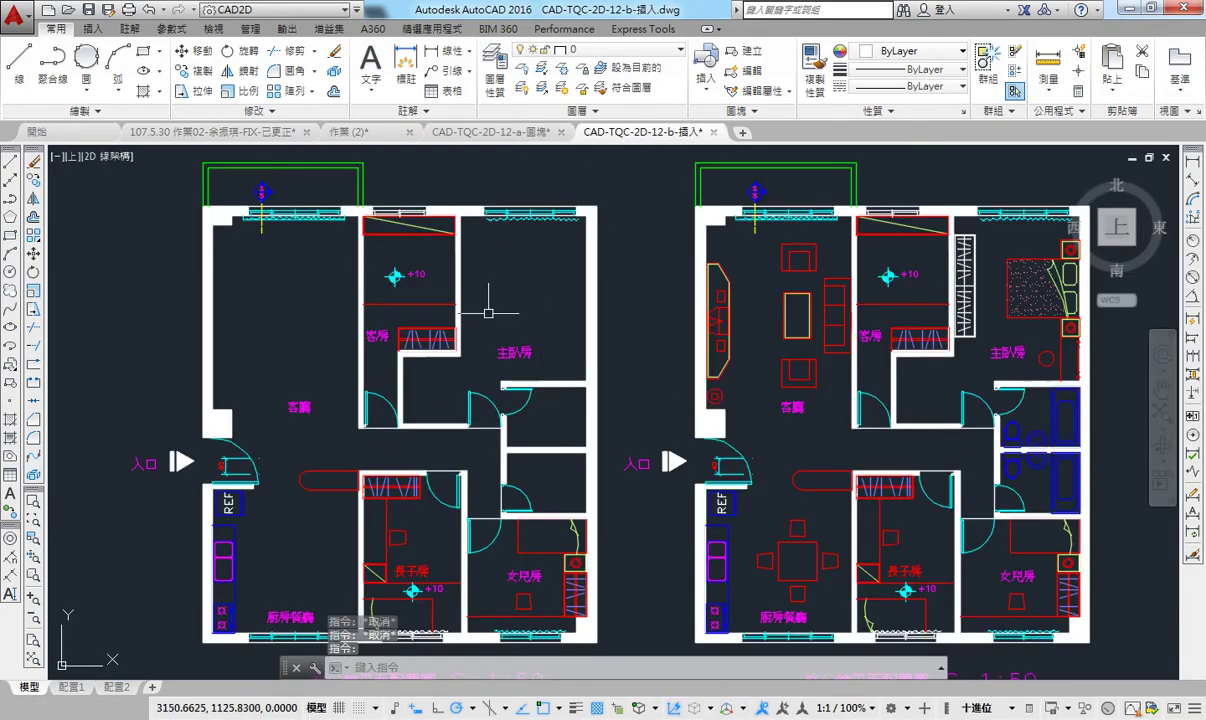
click(505, 132)
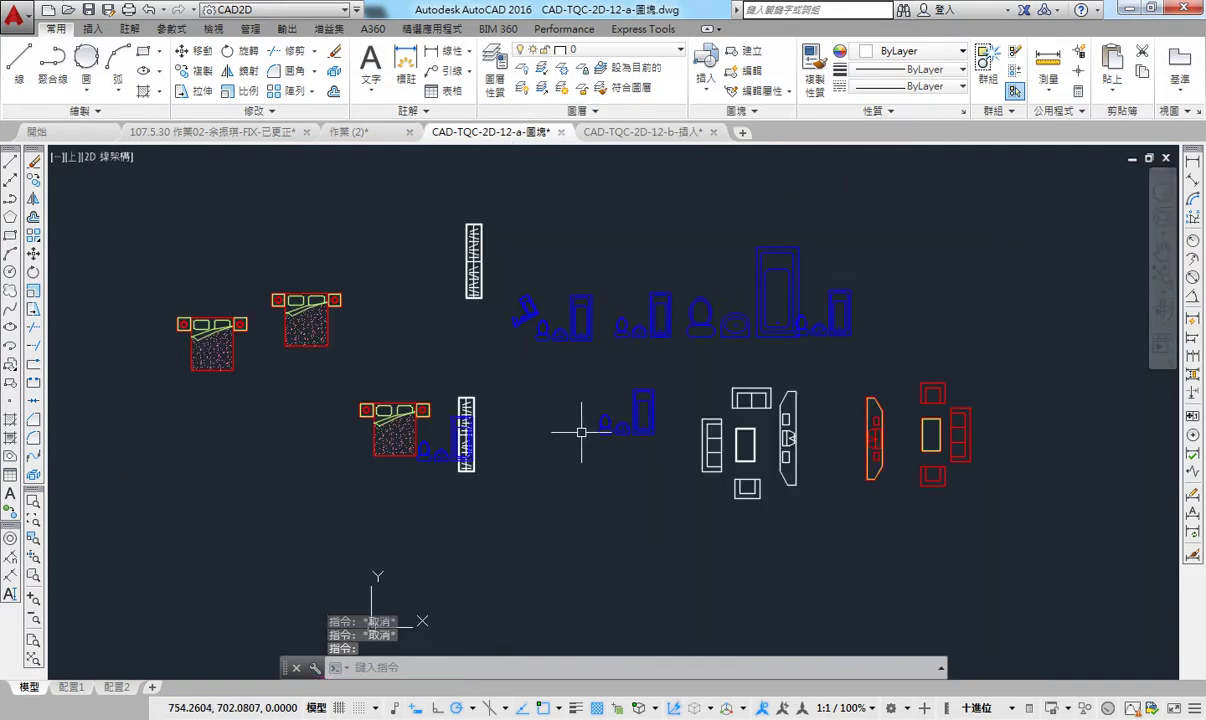
click(92, 28)
click(117, 92)
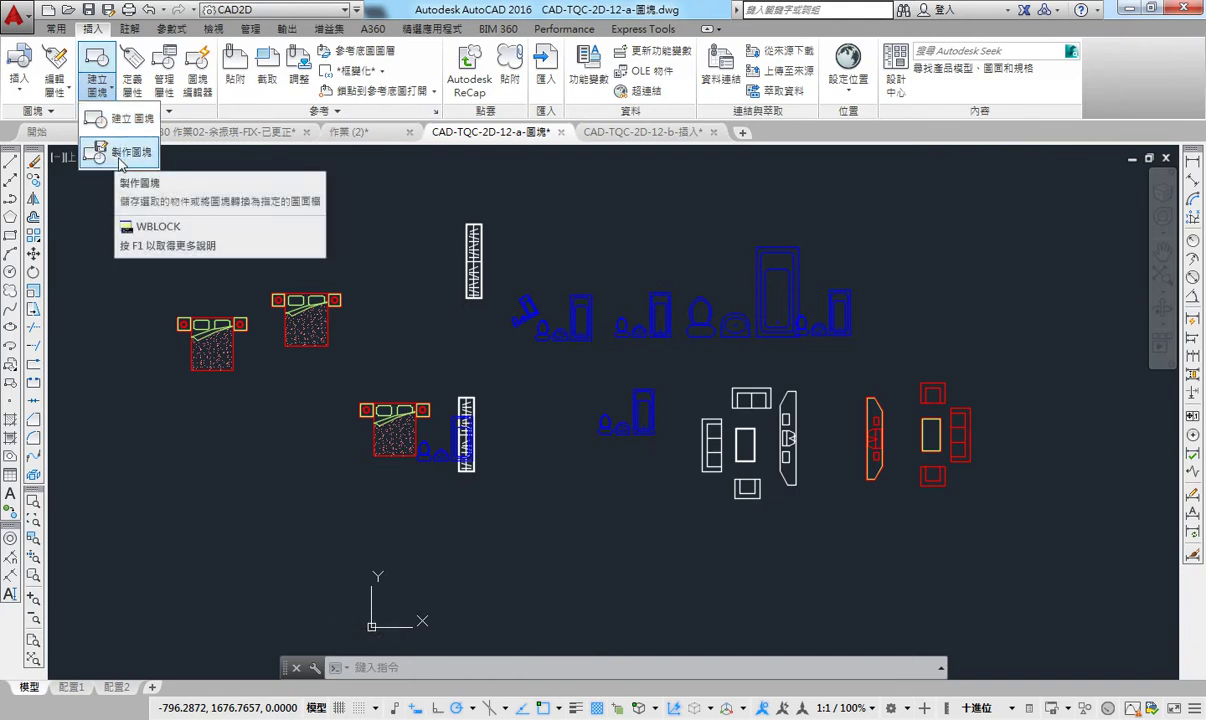
Dismiss the Create Block dropdown and pan and zoom in on the blue bathroom fixtures.
middle_drag(695, 529, 625, 481)
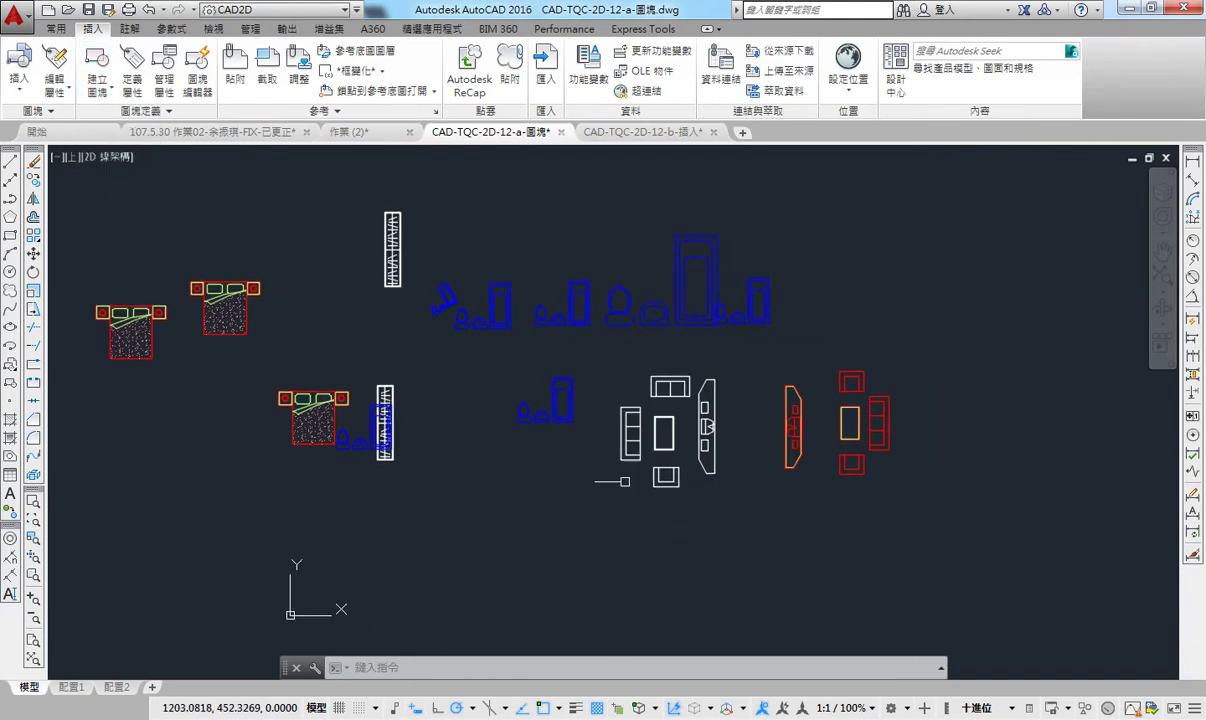
middle_drag(520, 346, 534, 360)
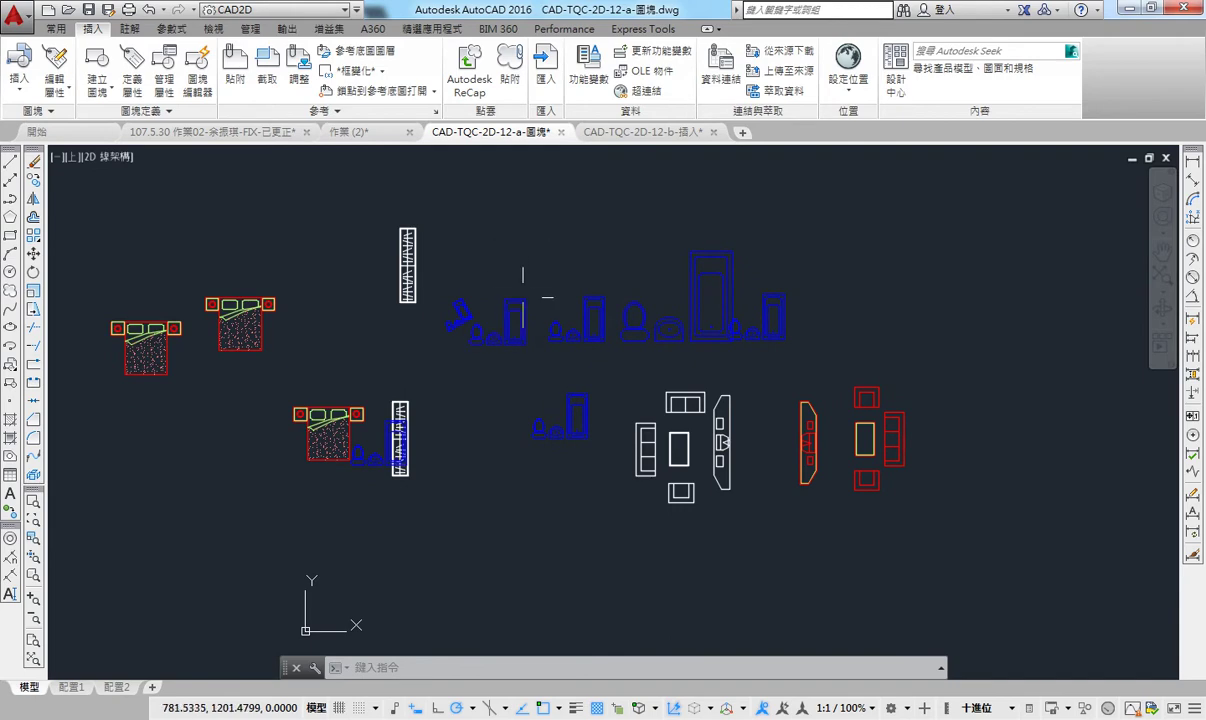
scroll(522, 297, up, 4)
middle_drag(560, 261, 509, 294)
Run WBLOCK (W), choose the existing block 雙人床 as the source, and browse for its save location.
text(w)
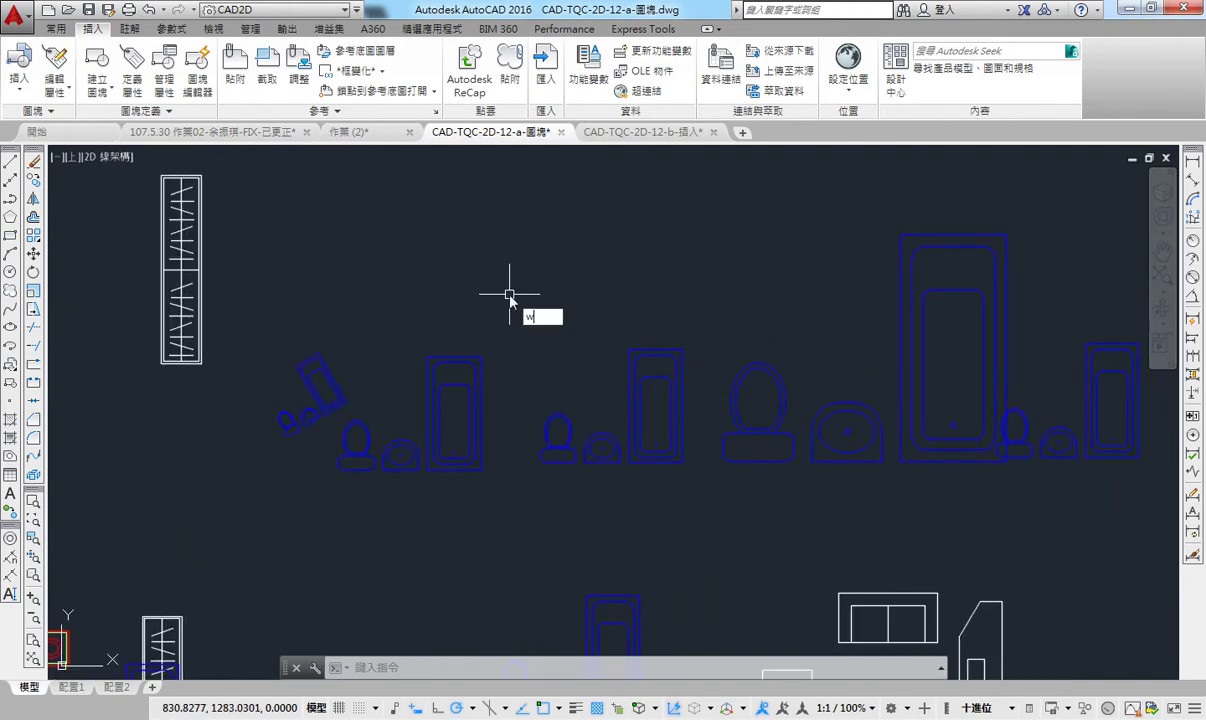
key(Return)
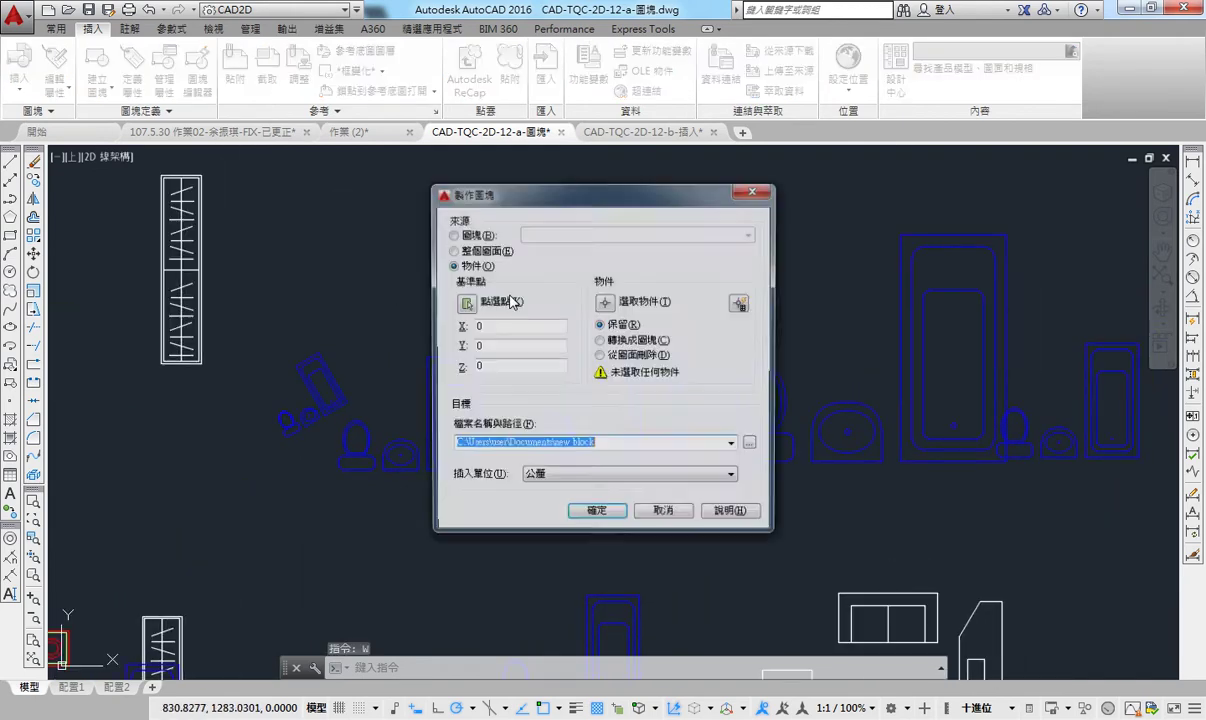
drag(506, 200, 427, 145)
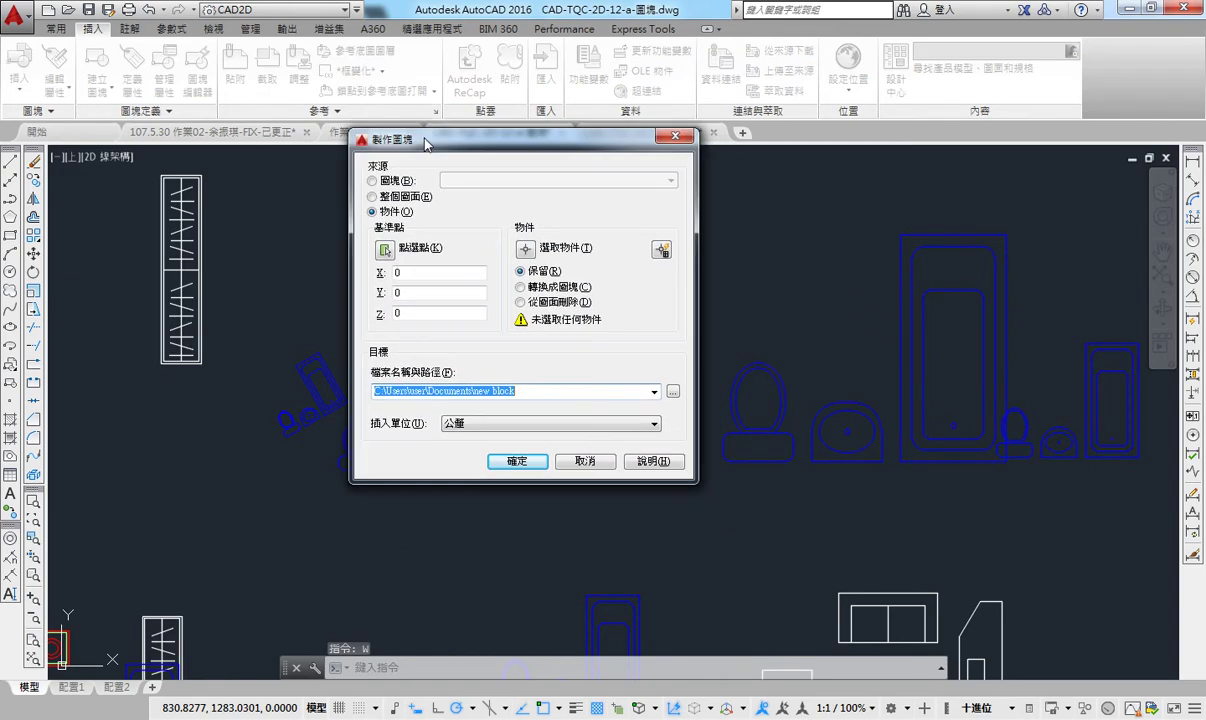
click(395, 182)
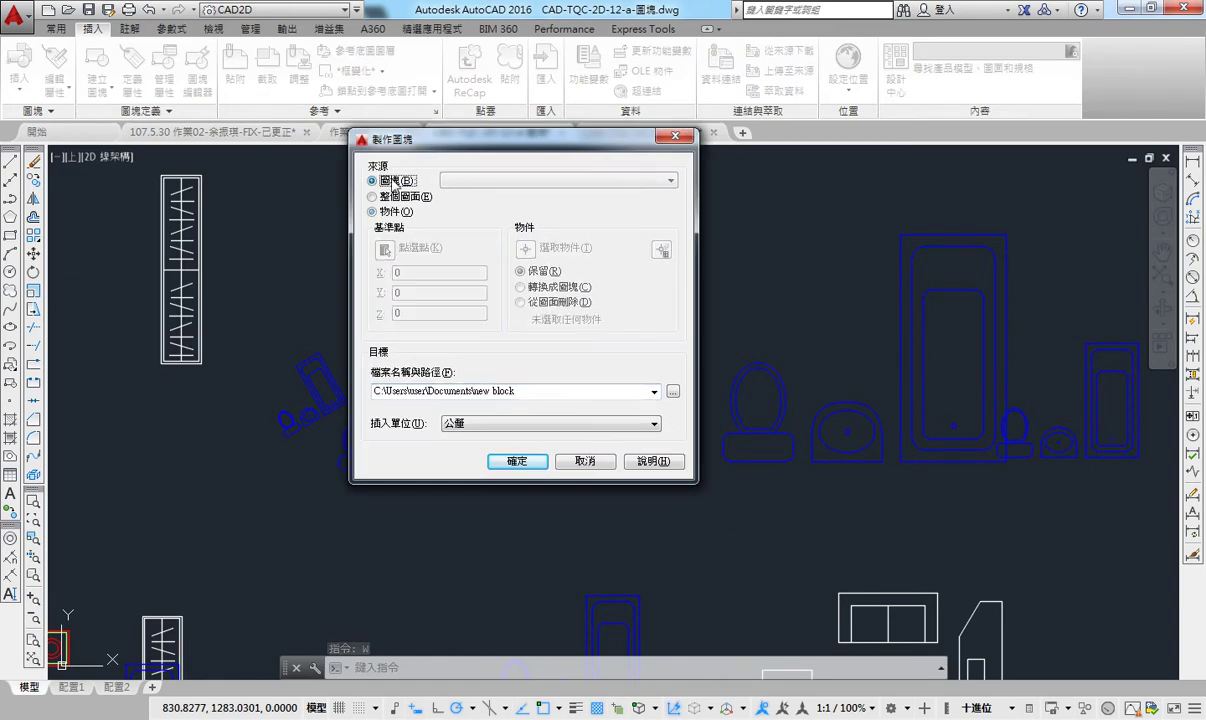
click(487, 184)
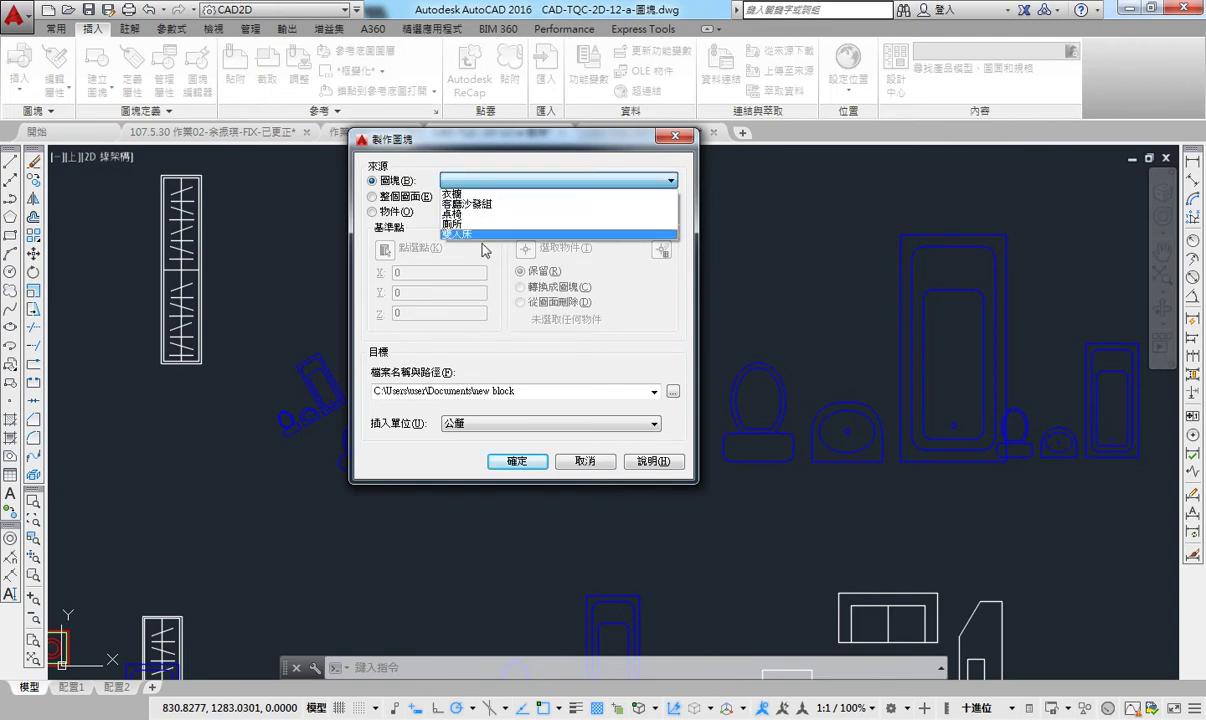
click(464, 233)
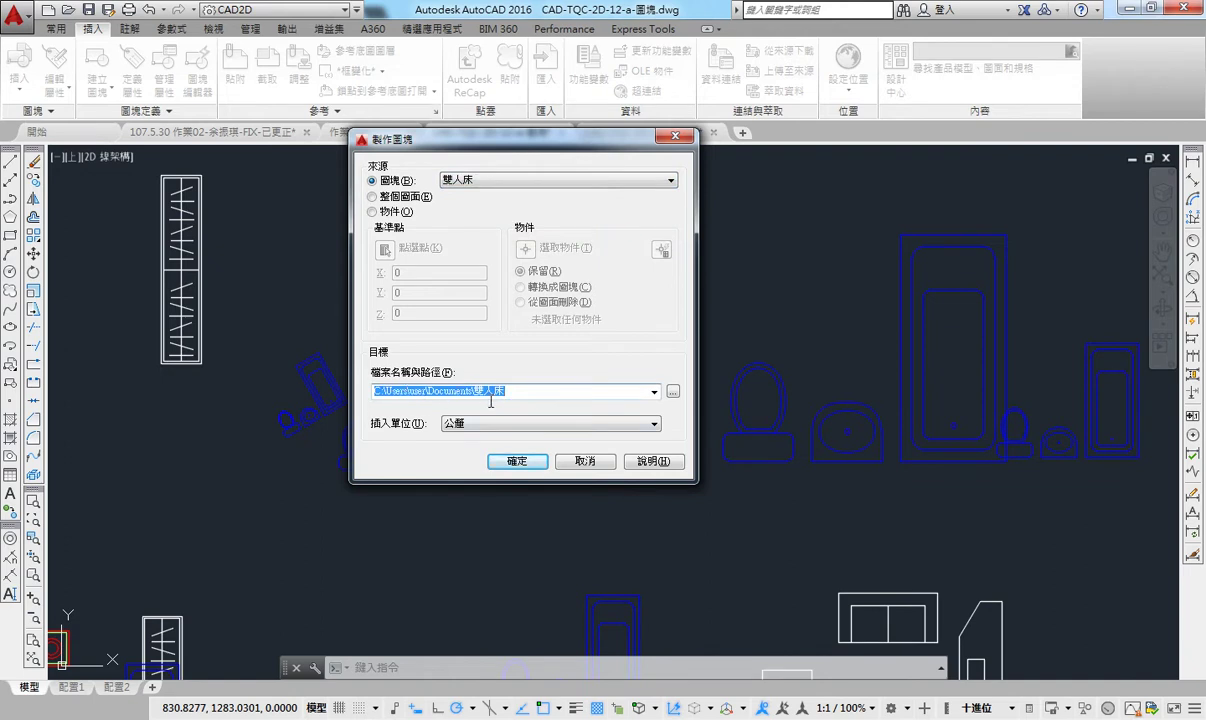
click(673, 391)
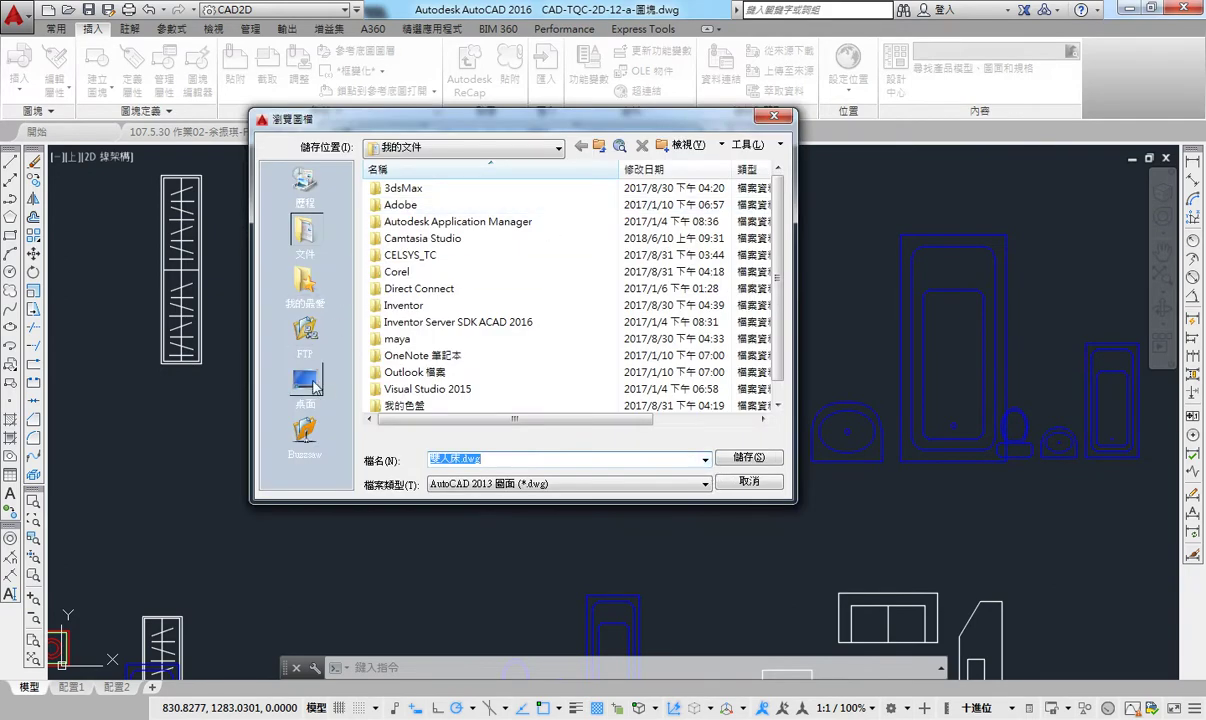
Create a Desktop folder named AAA and set AAA\雙人床.dwg as the save path.
click(305, 385)
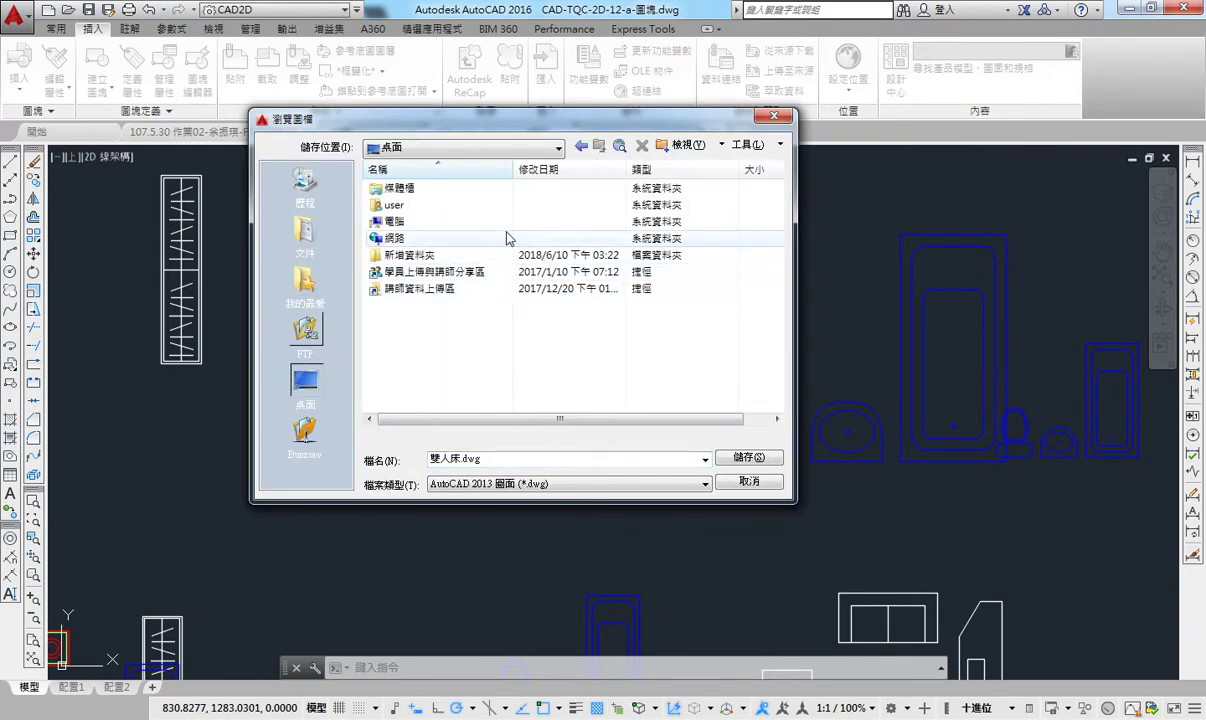
click(664, 147)
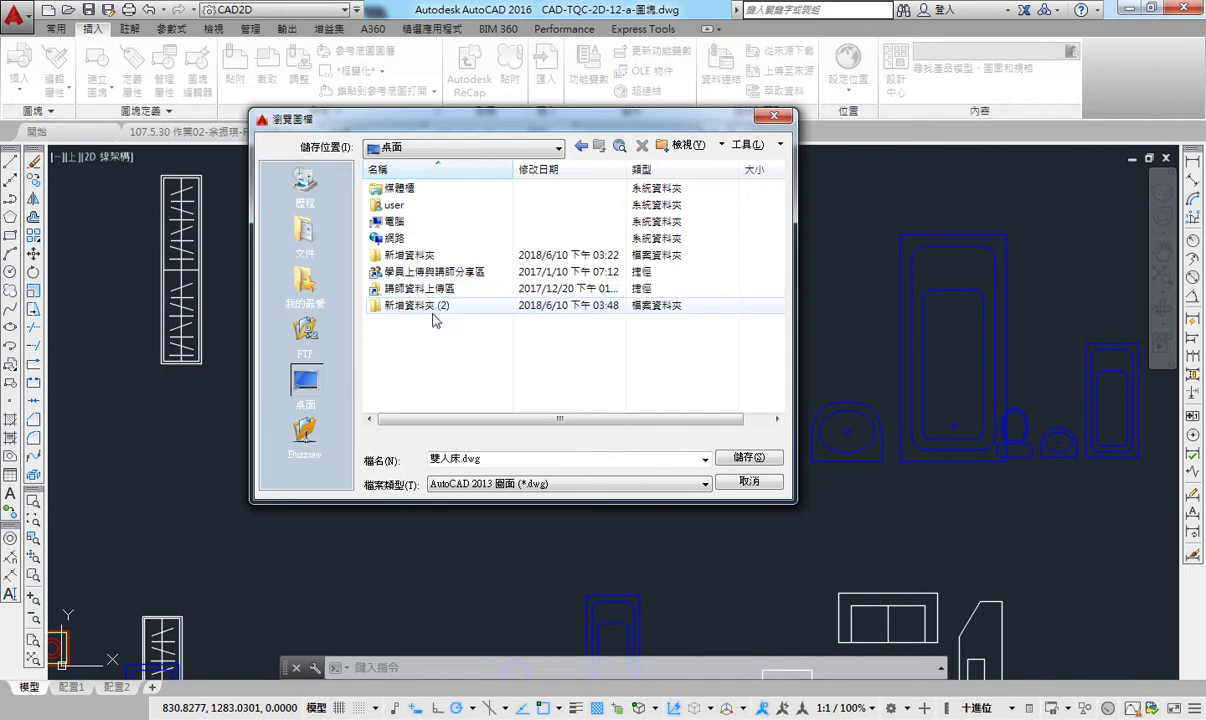
double_click(419, 308)
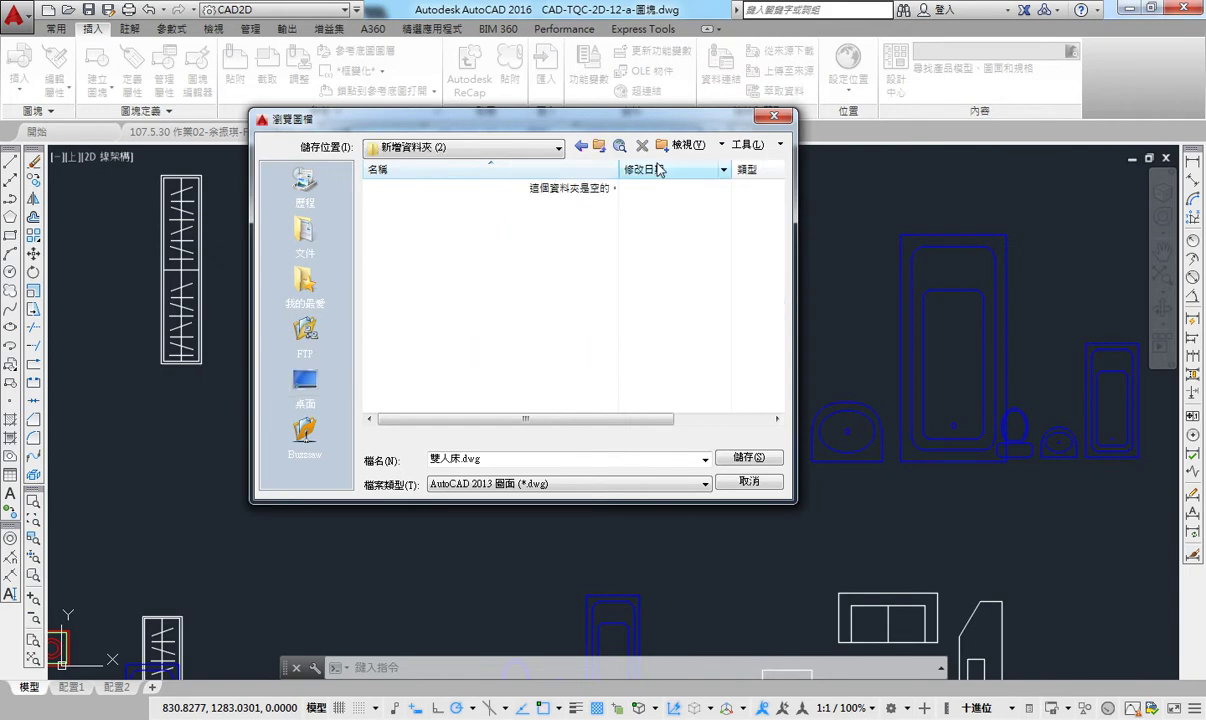
click(600, 146)
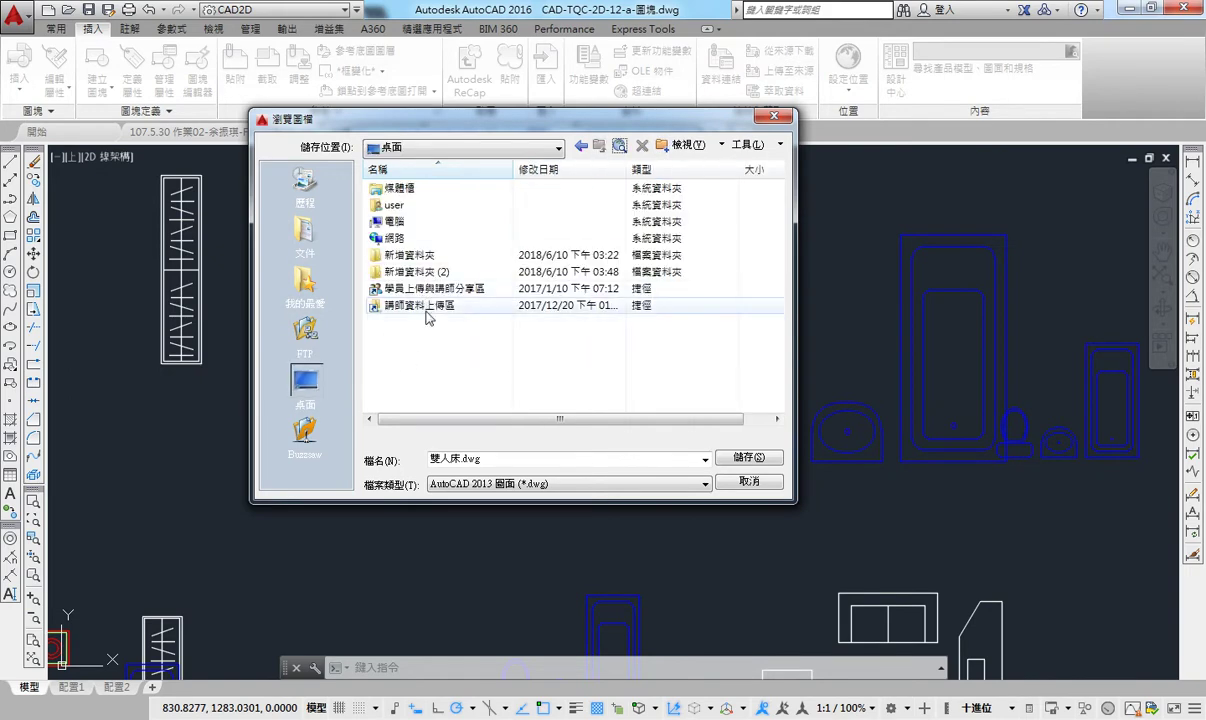
click(412, 272)
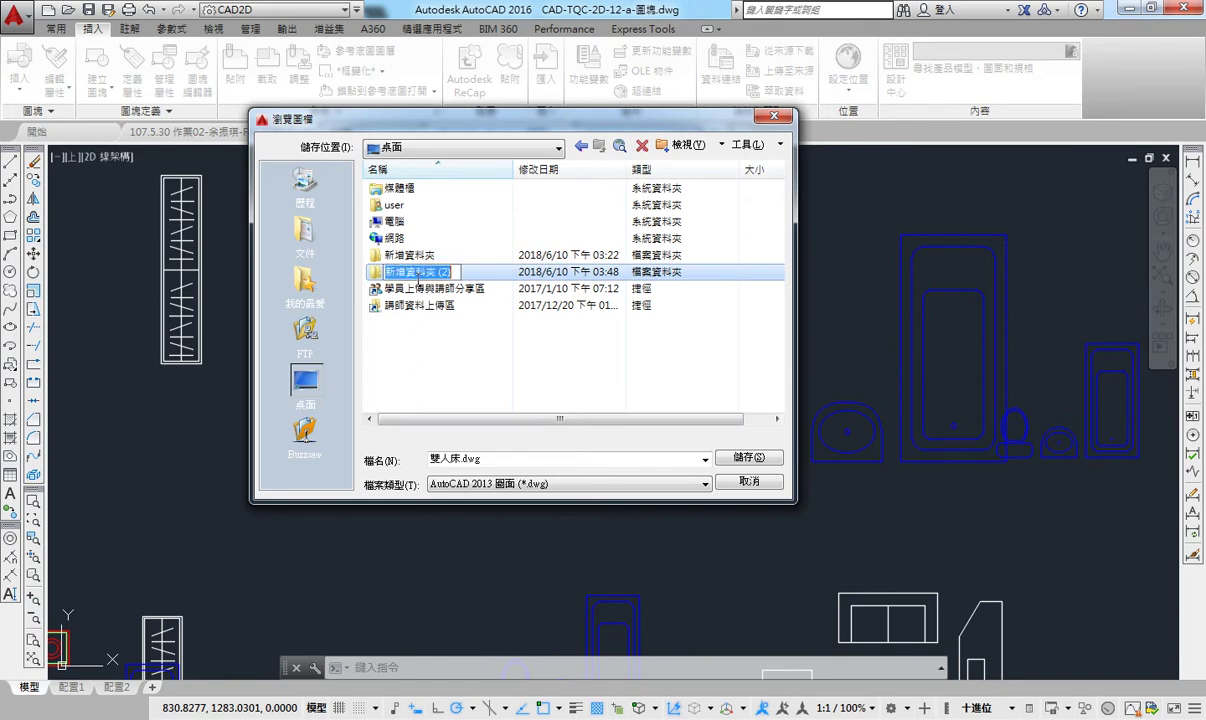
text(AAA)
key(Return)
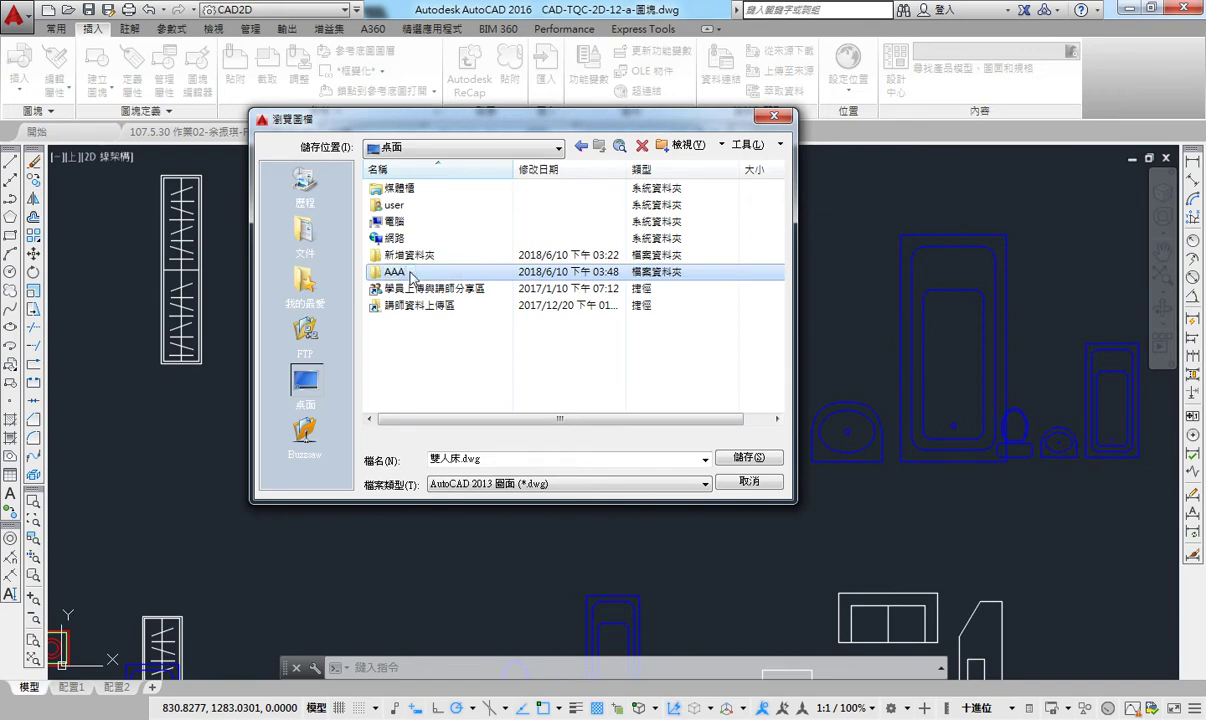
double_click(411, 274)
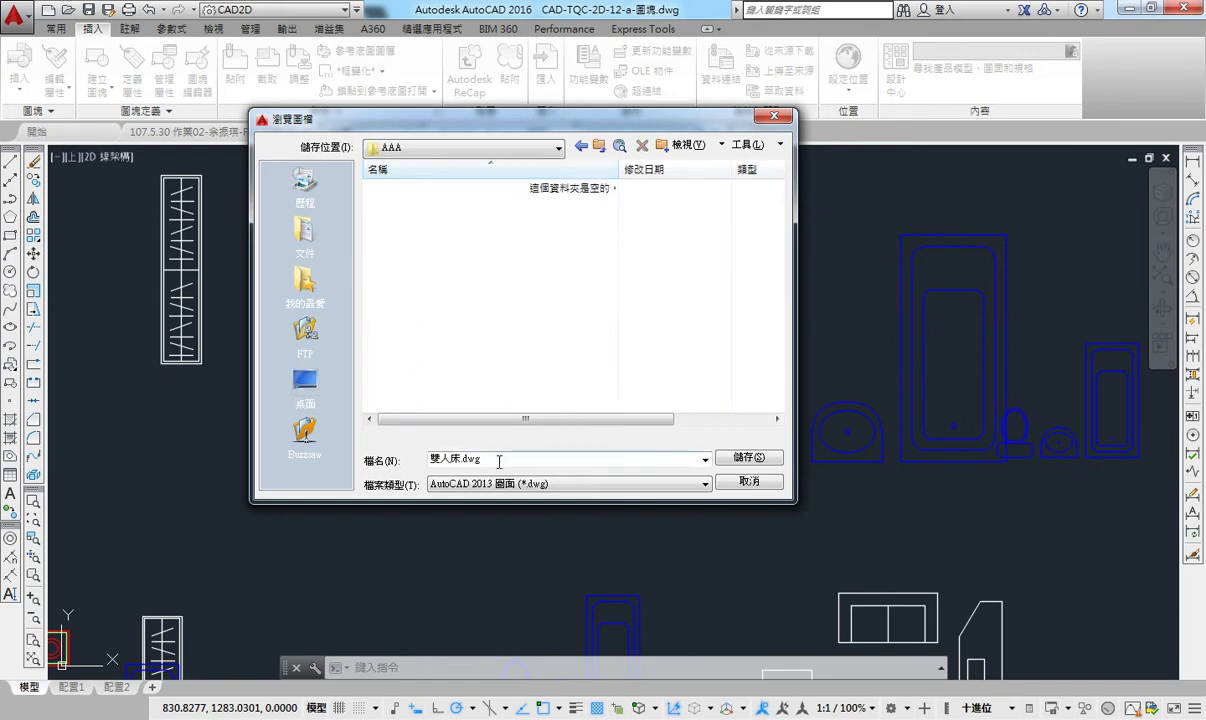
click(757, 459)
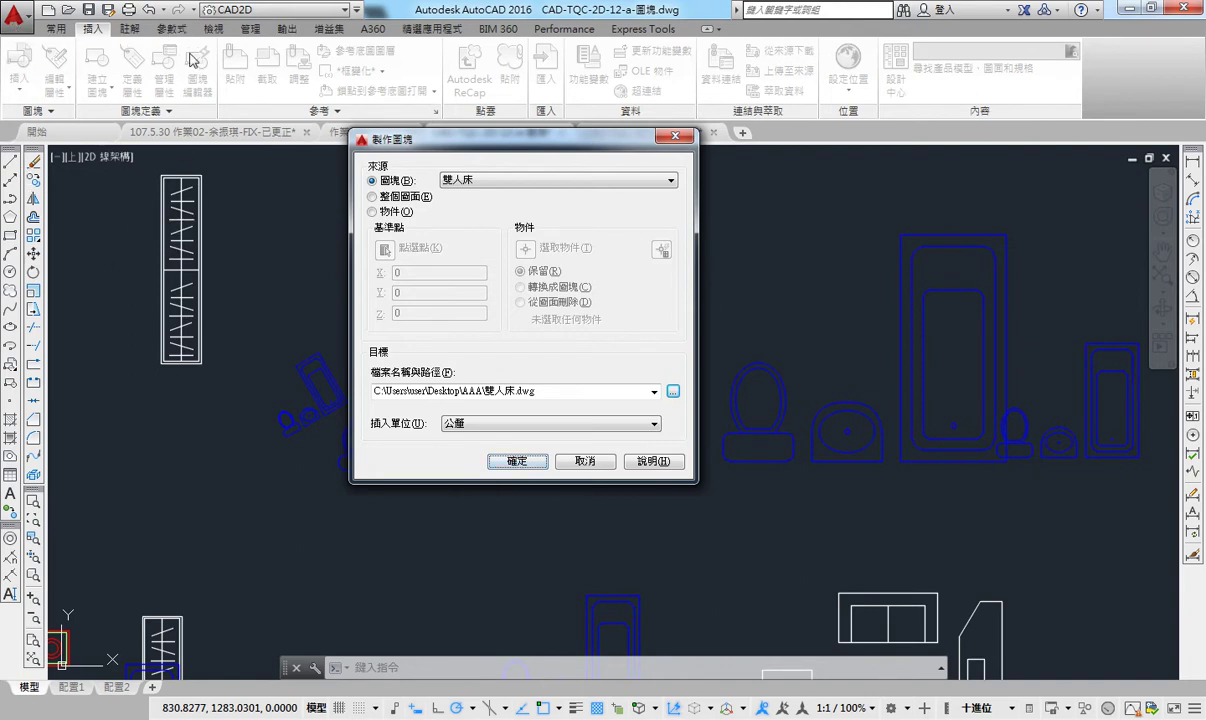
Confirm the Write Block dialog to write 雙人床.dwg into AAA.
click(532, 463)
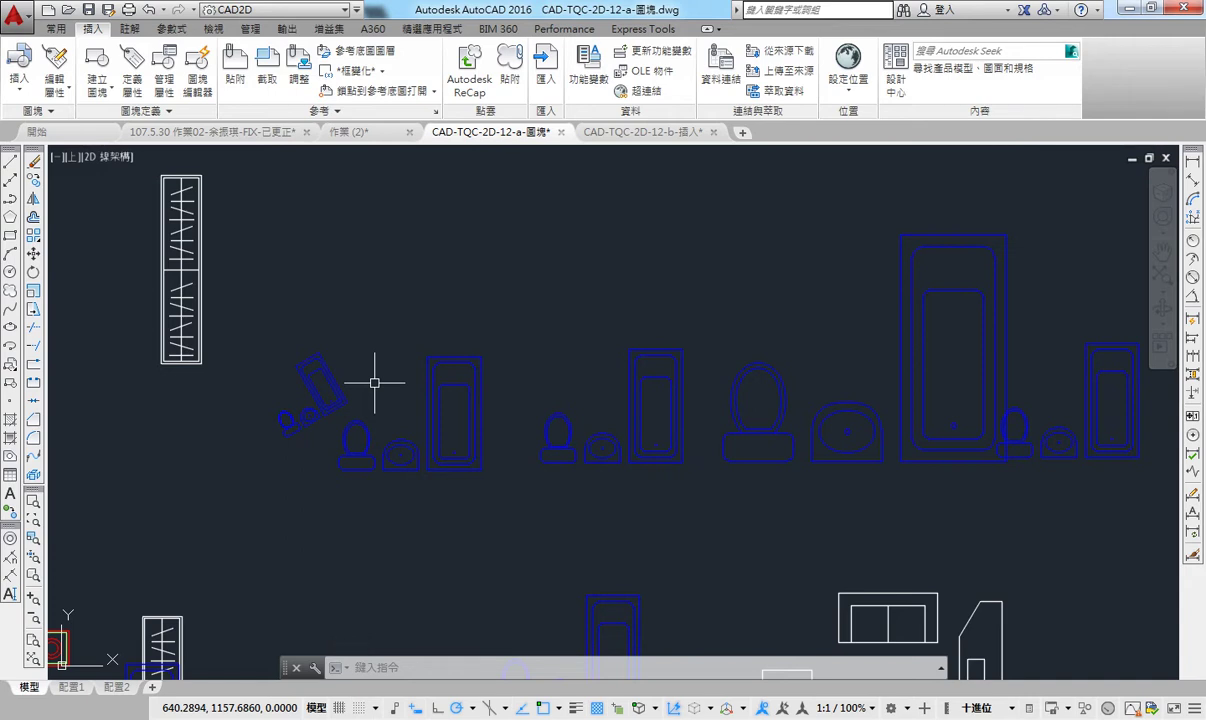
Run WBLOCK again, pick block 客廳沙發組, keep the AAA folder path and export 客廳沙發組.dwg.
text(w)
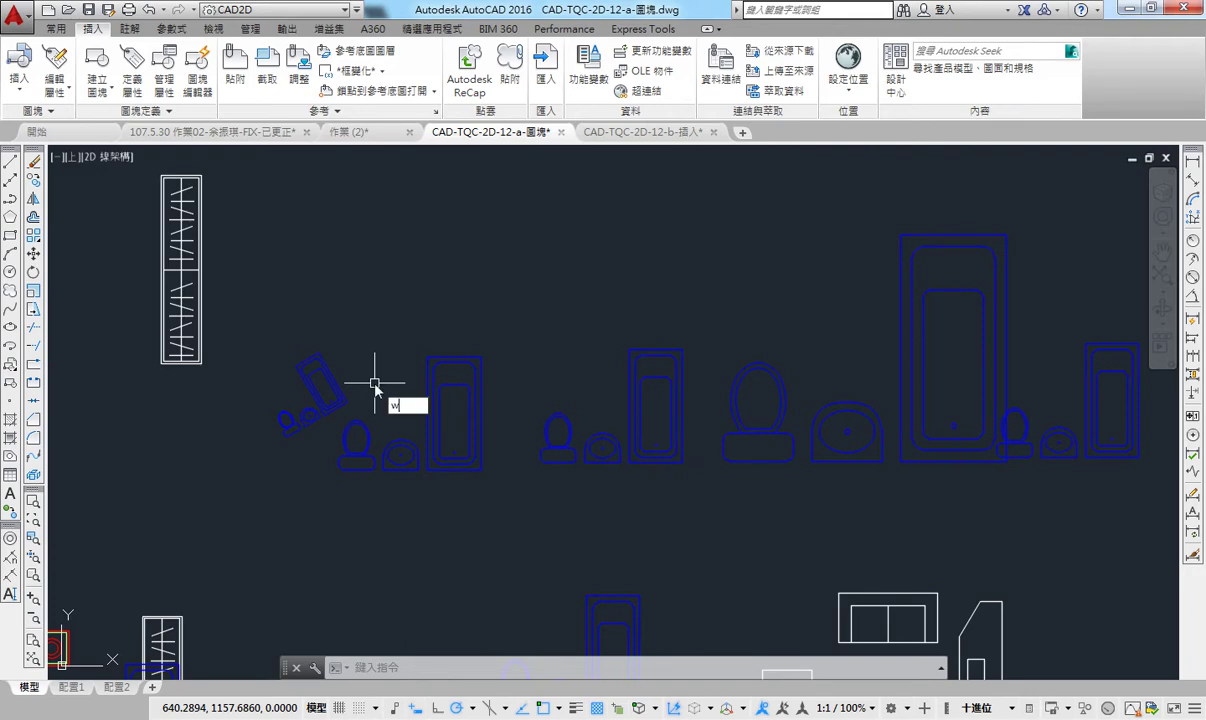
key(Return)
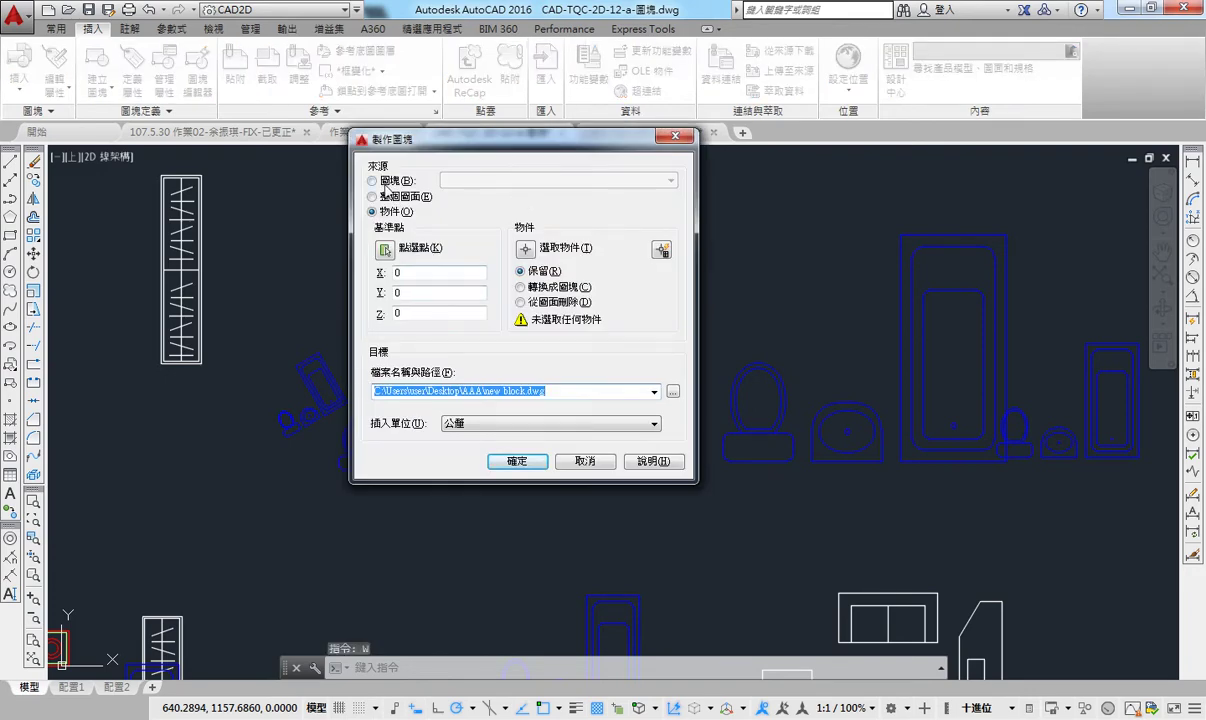
click(378, 181)
click(455, 181)
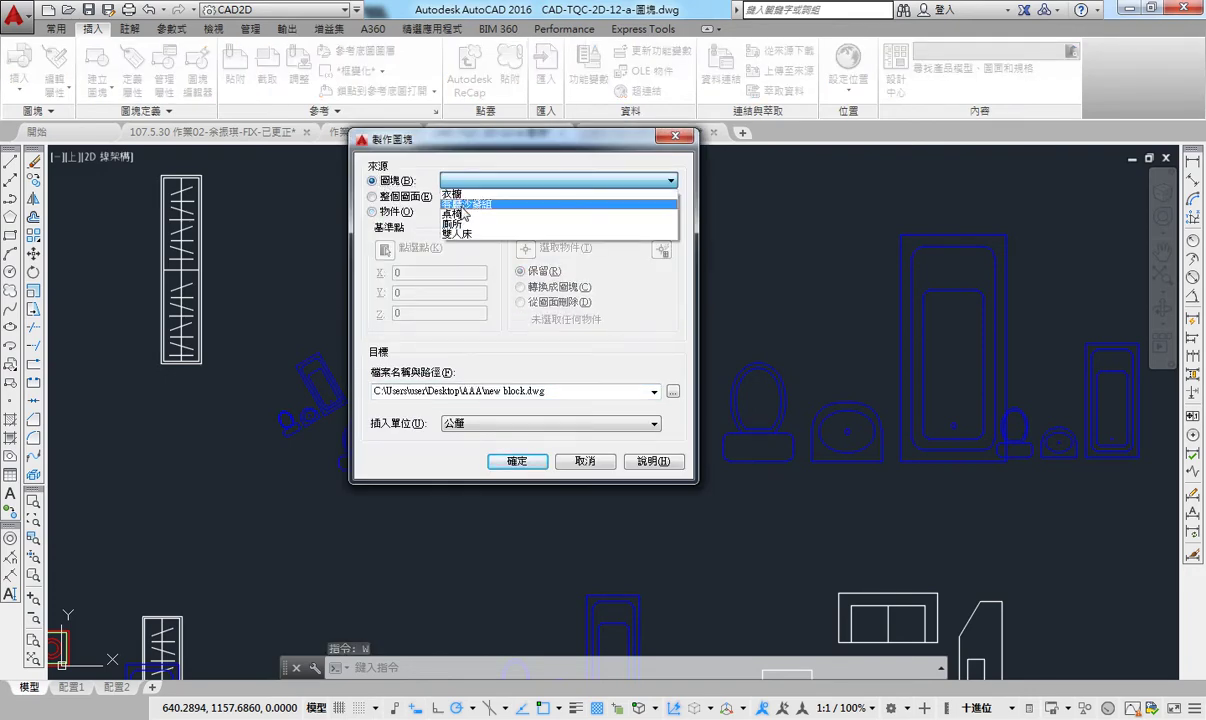
click(463, 204)
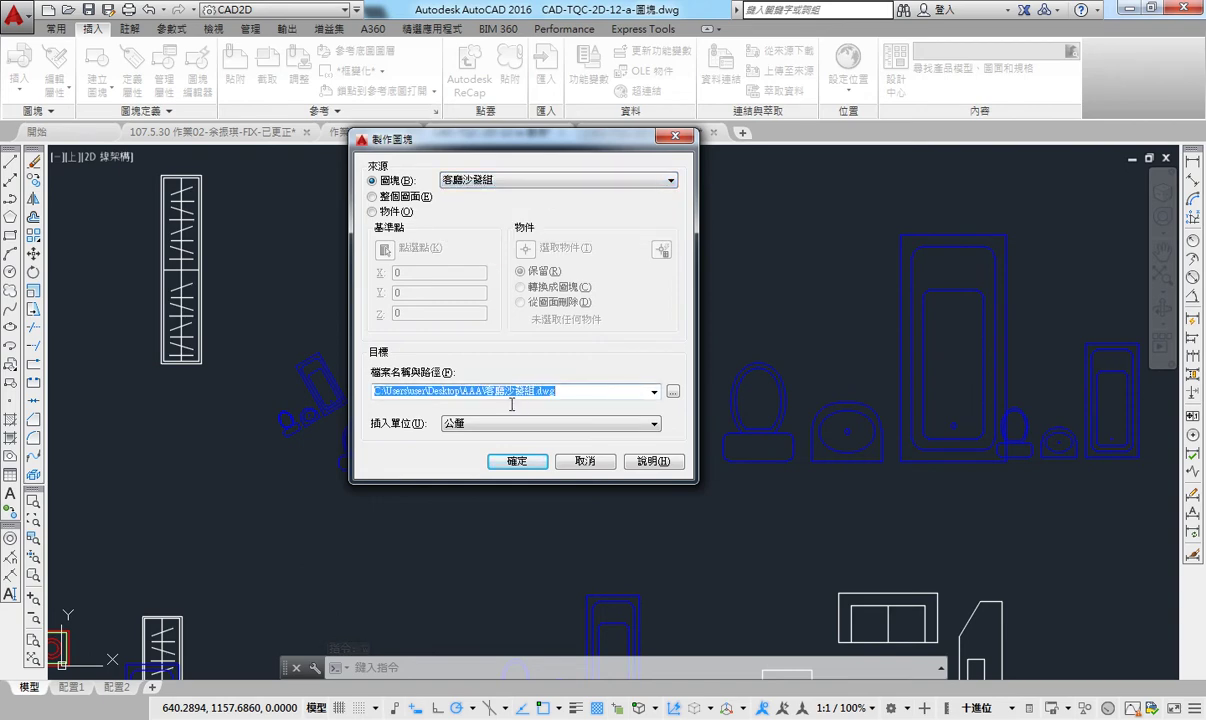
click(673, 391)
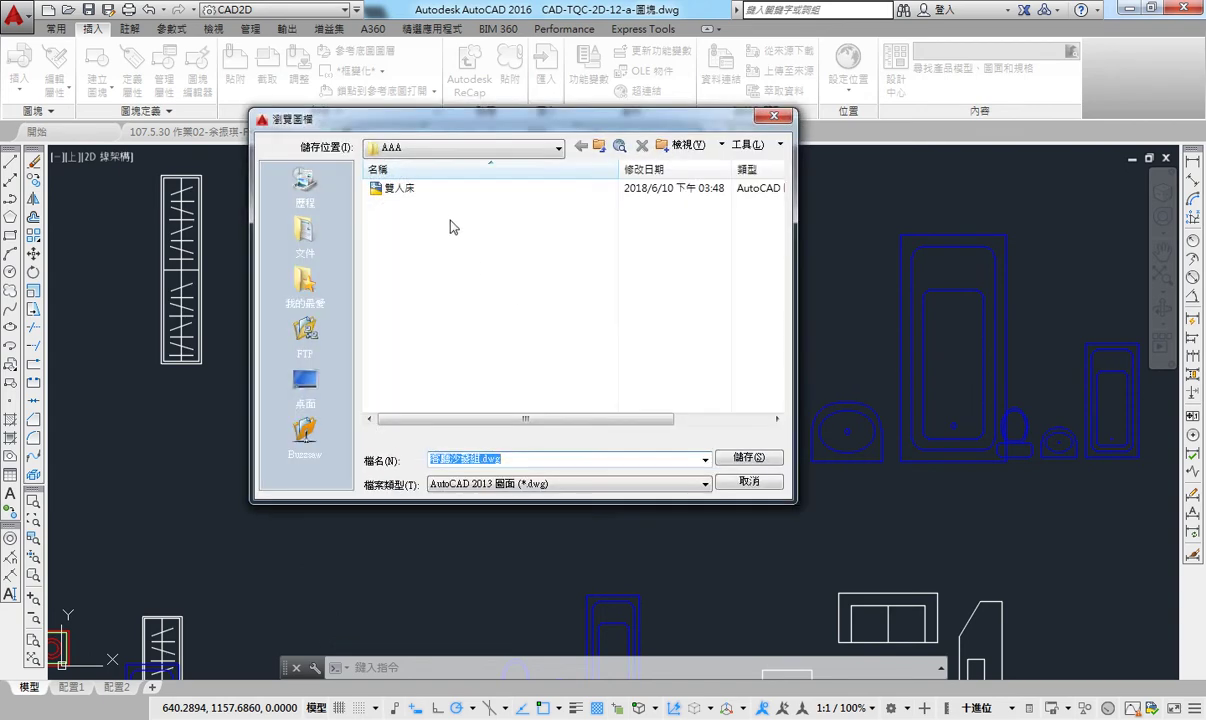
click(747, 460)
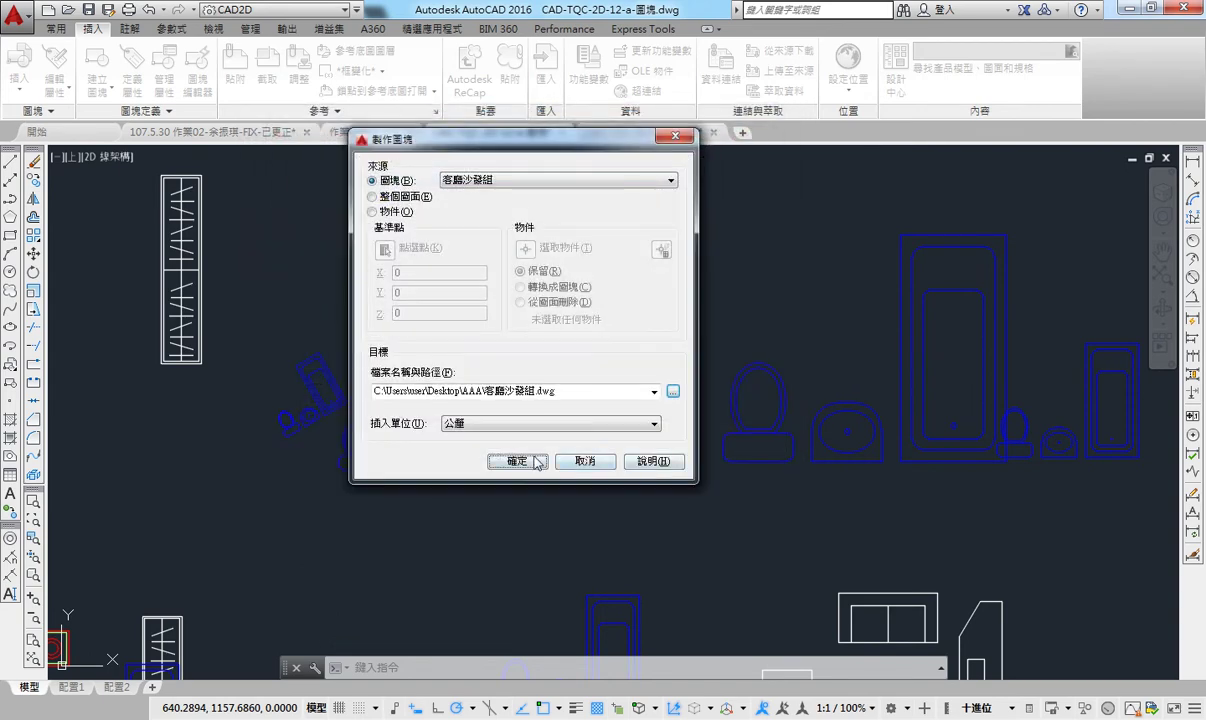
click(533, 463)
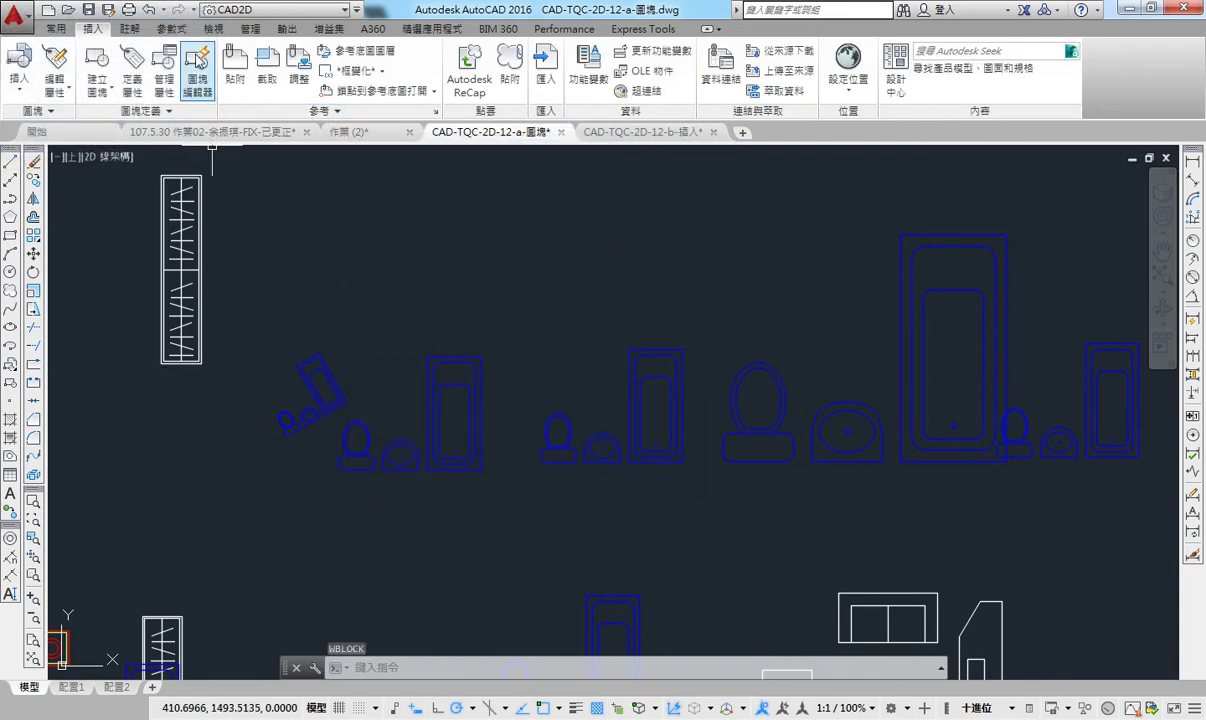
Open Desktop\AAA\客廳沙發組.dwg to check it, then close it without saving.
click(68, 9)
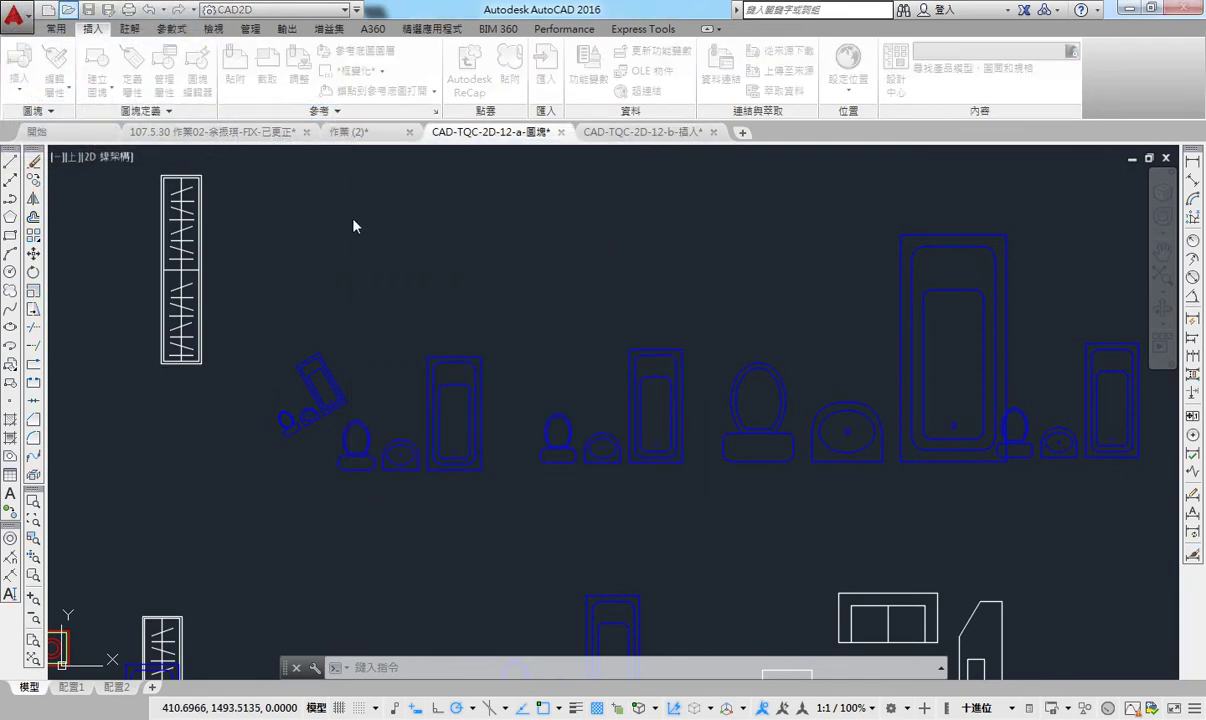
click(384, 435)
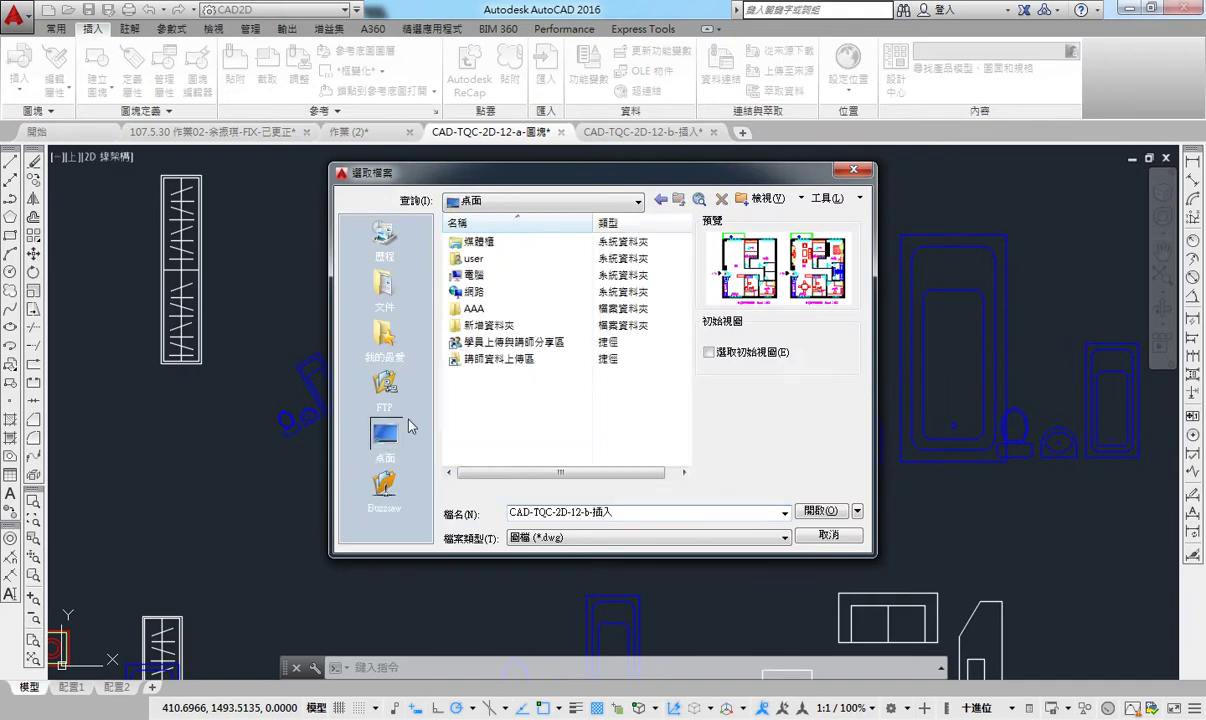
double_click(485, 309)
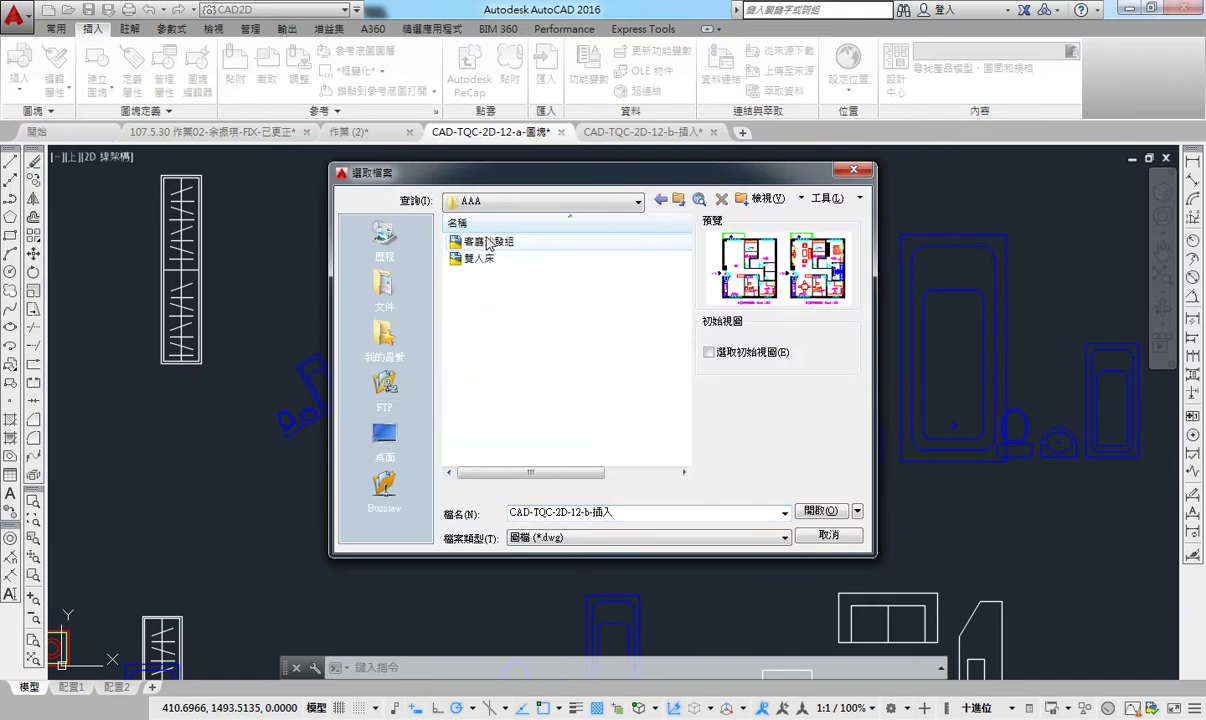
double_click(487, 242)
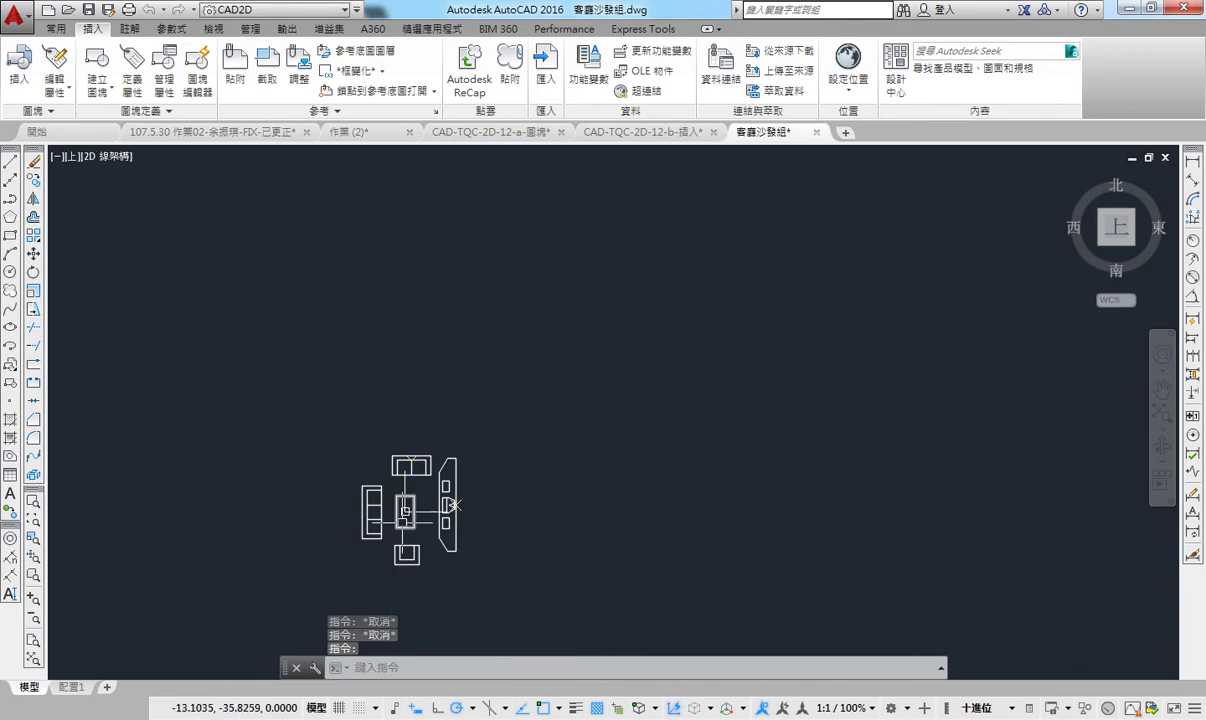
click(816, 131)
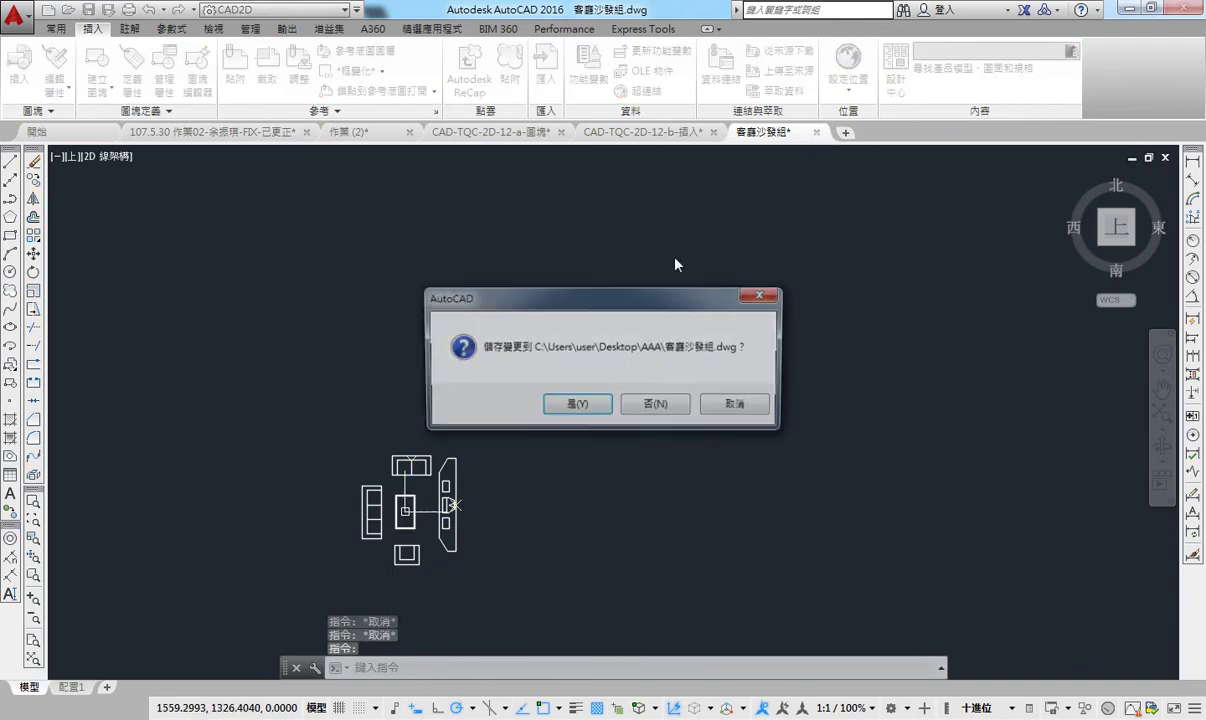
click(640, 404)
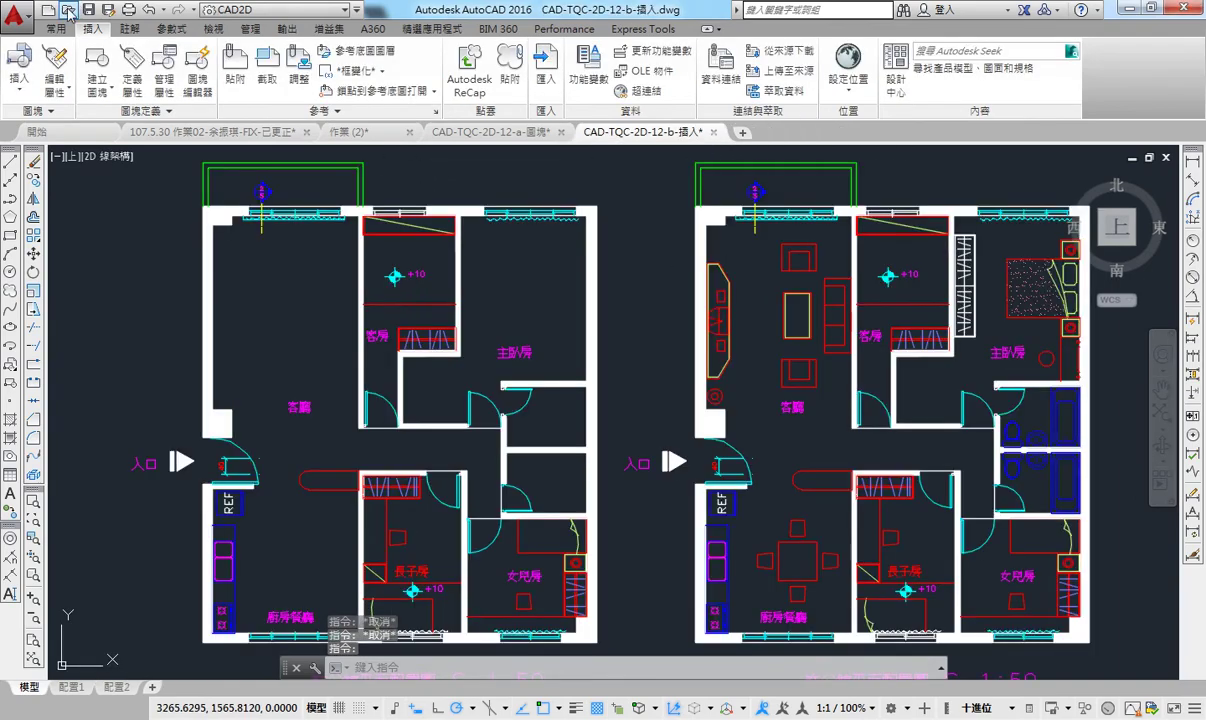
Cancel the Open dialog, return to CAD-TQC-2D-12-a-圖塊 and pan the red sofa set into view.
click(68, 10)
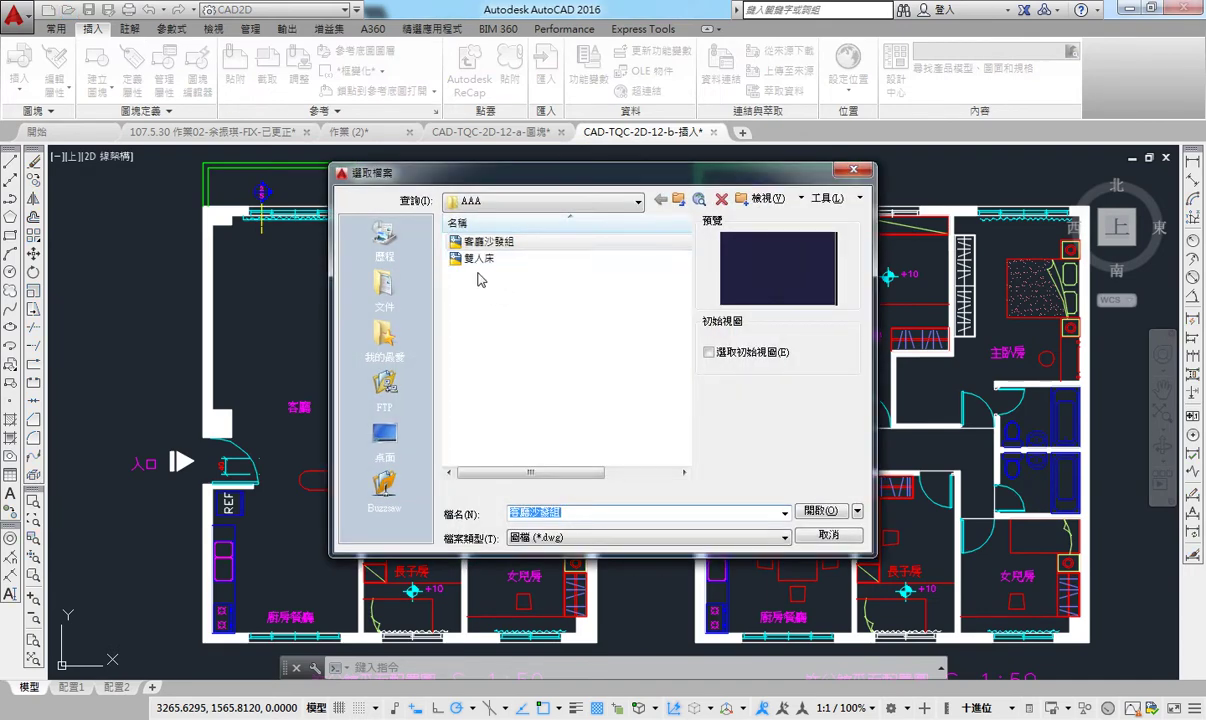
click(853, 169)
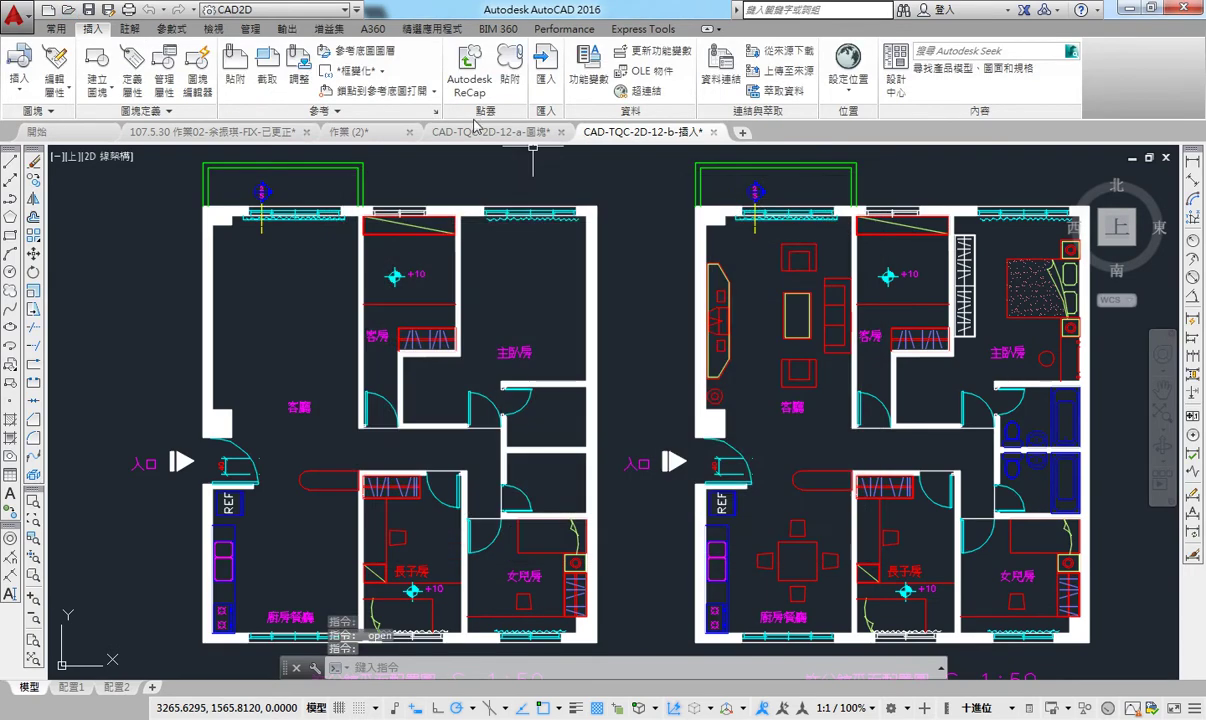
click(490, 131)
key(Escape)
key(Escape)
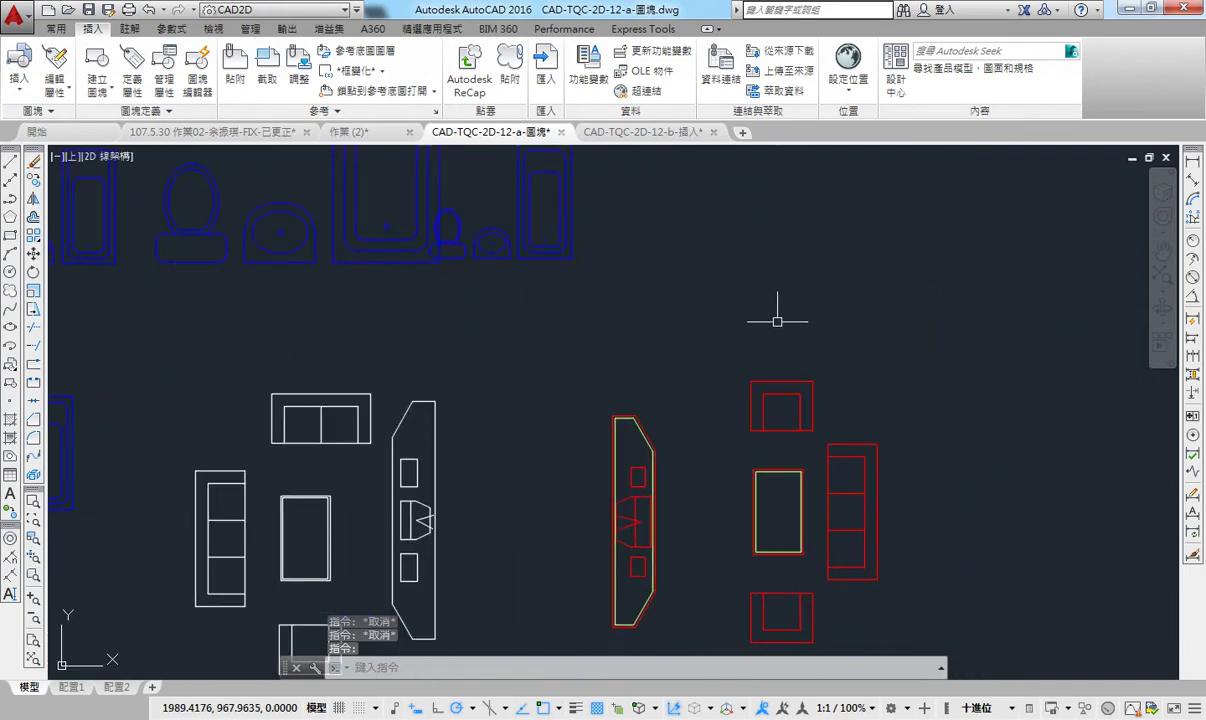
middle_drag(777, 250, 497, 145)
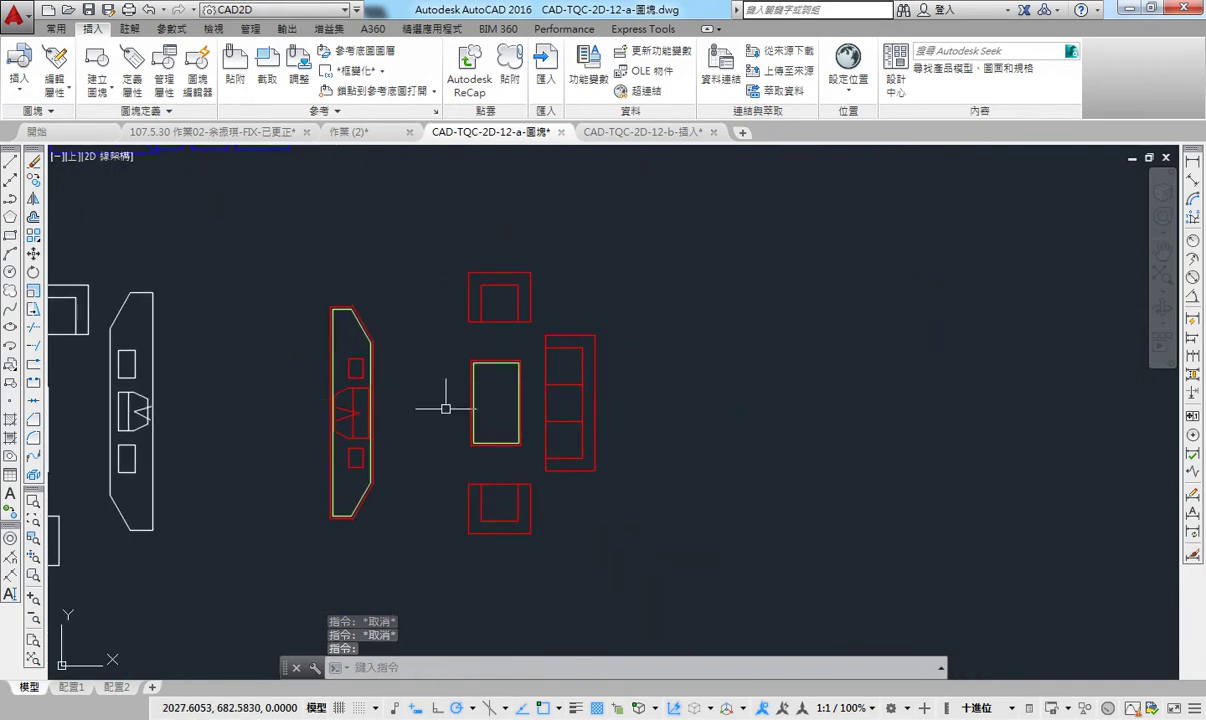
middle_drag(474, 431, 485, 400)
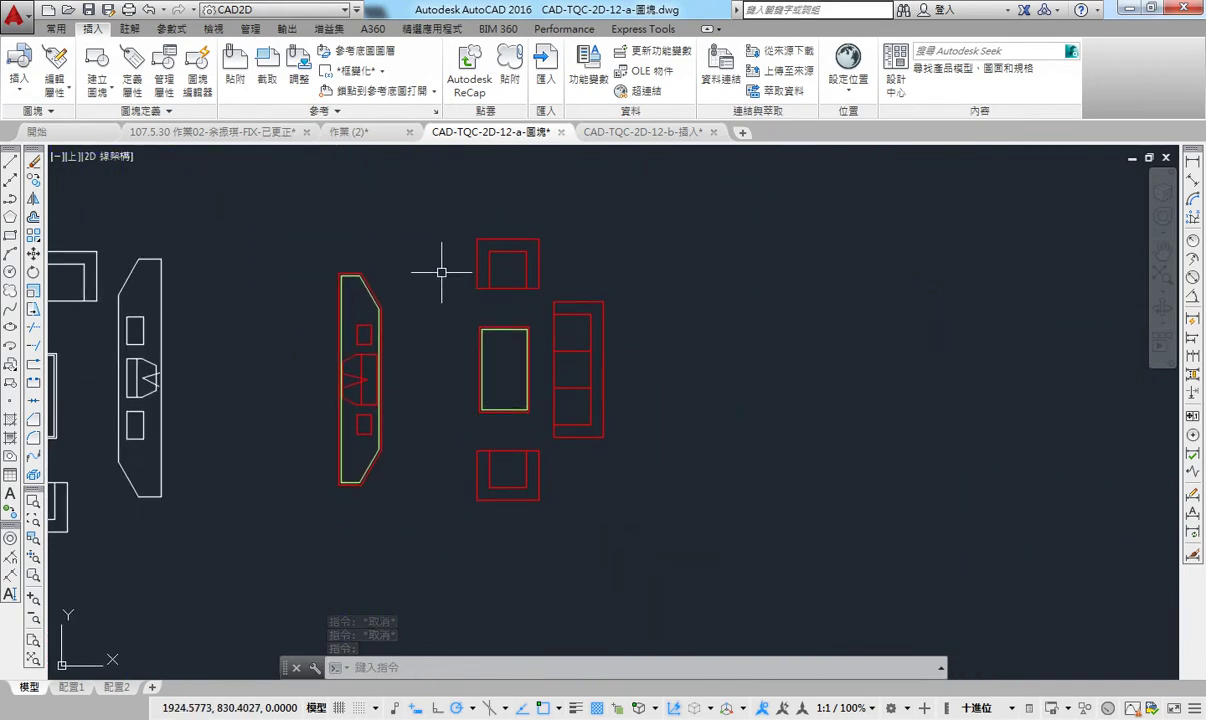
Start WBLOCK, window-select the 43 red sofa objects and pick base point 2012.83, 693.32.
text(w)
key(Return)
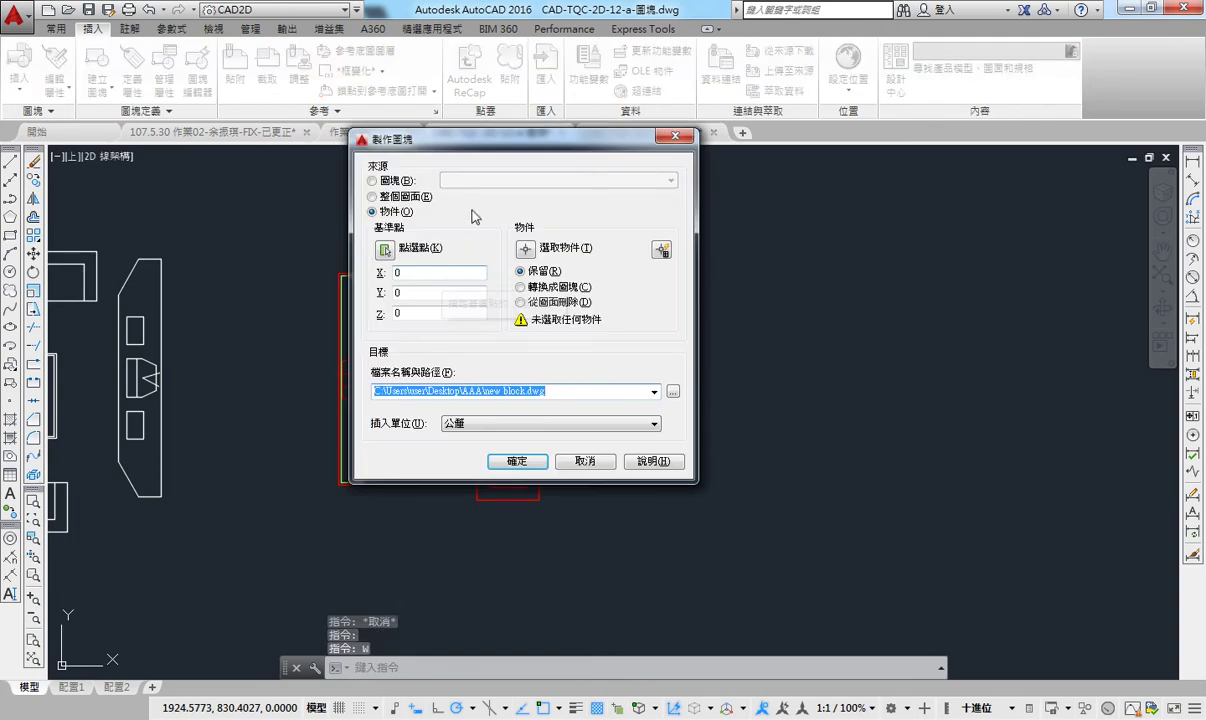
drag(474, 148, 807, 136)
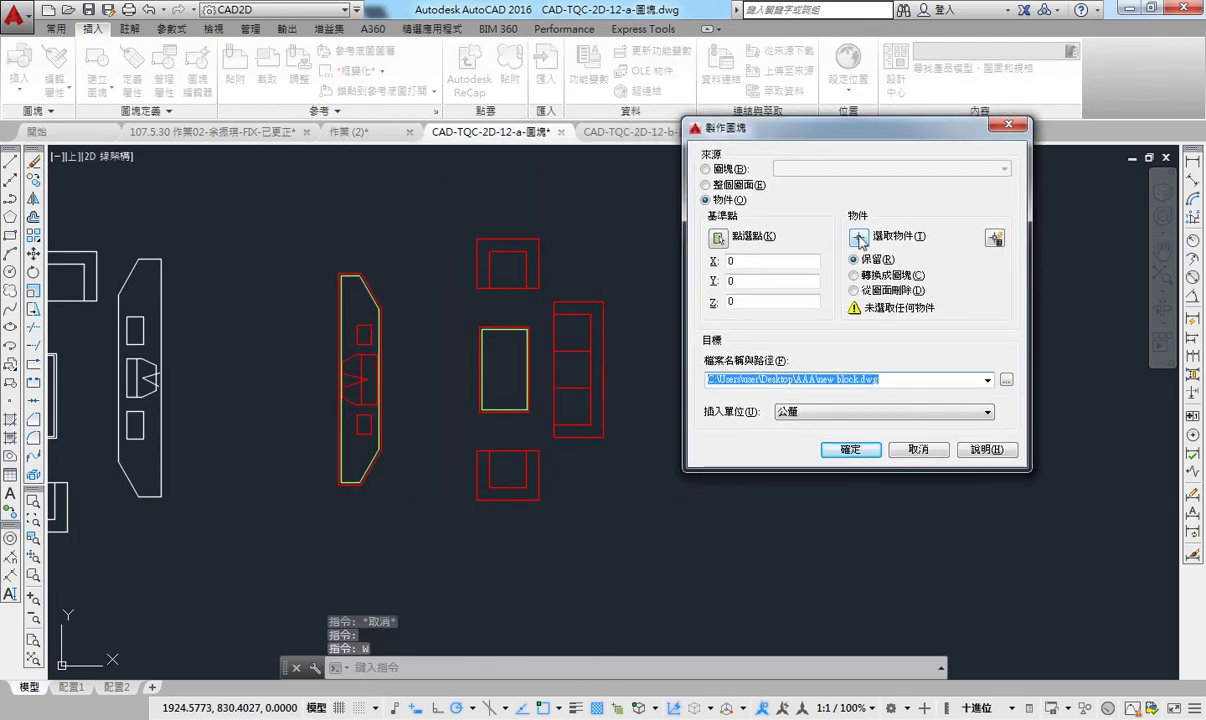
click(859, 240)
click(283, 190)
click(678, 555)
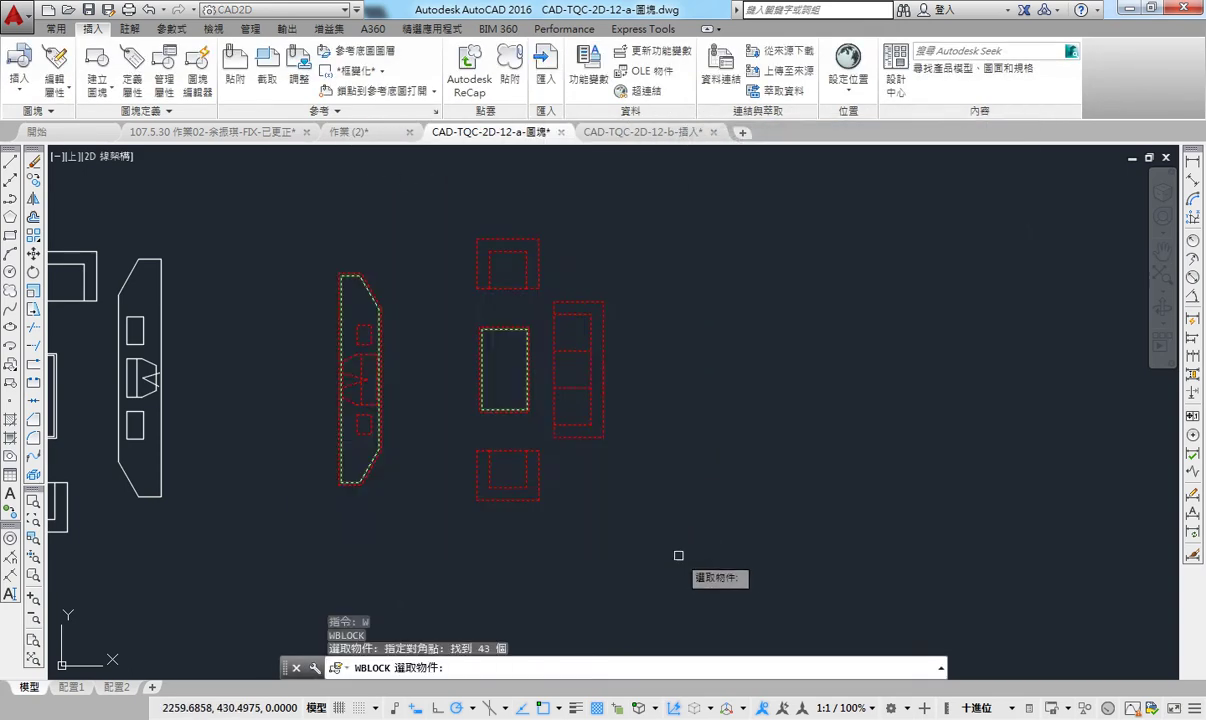
key(Return)
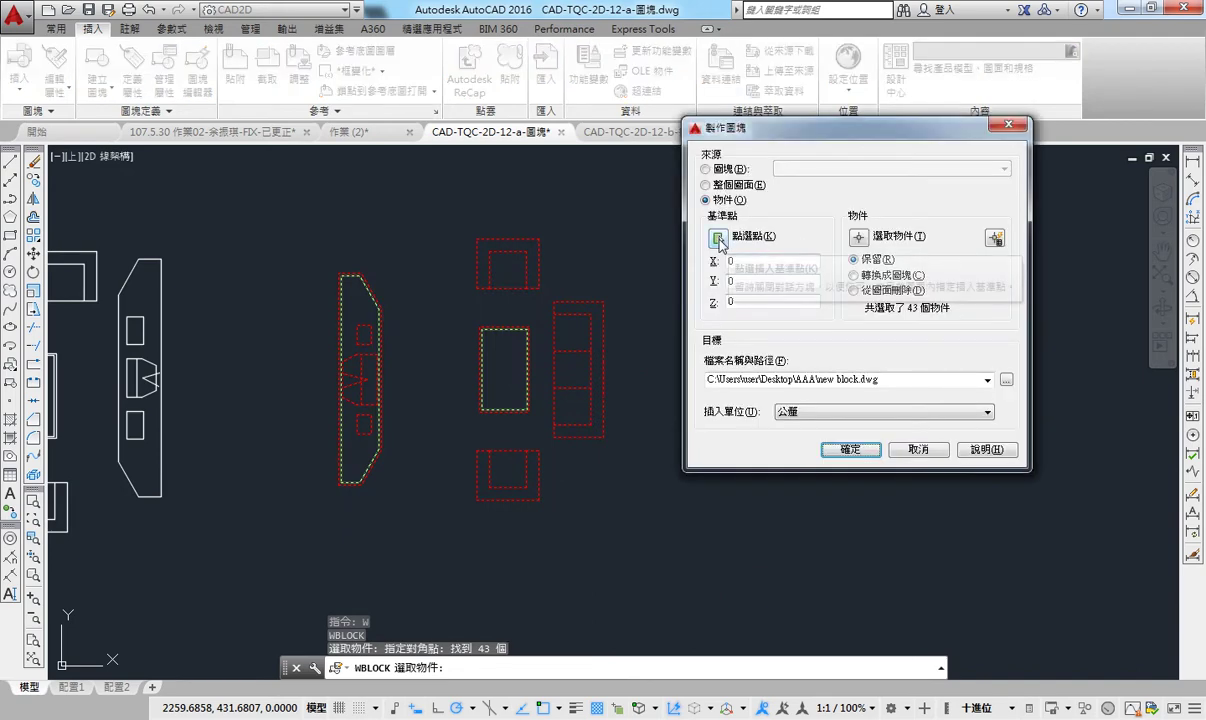
click(718, 243)
click(484, 362)
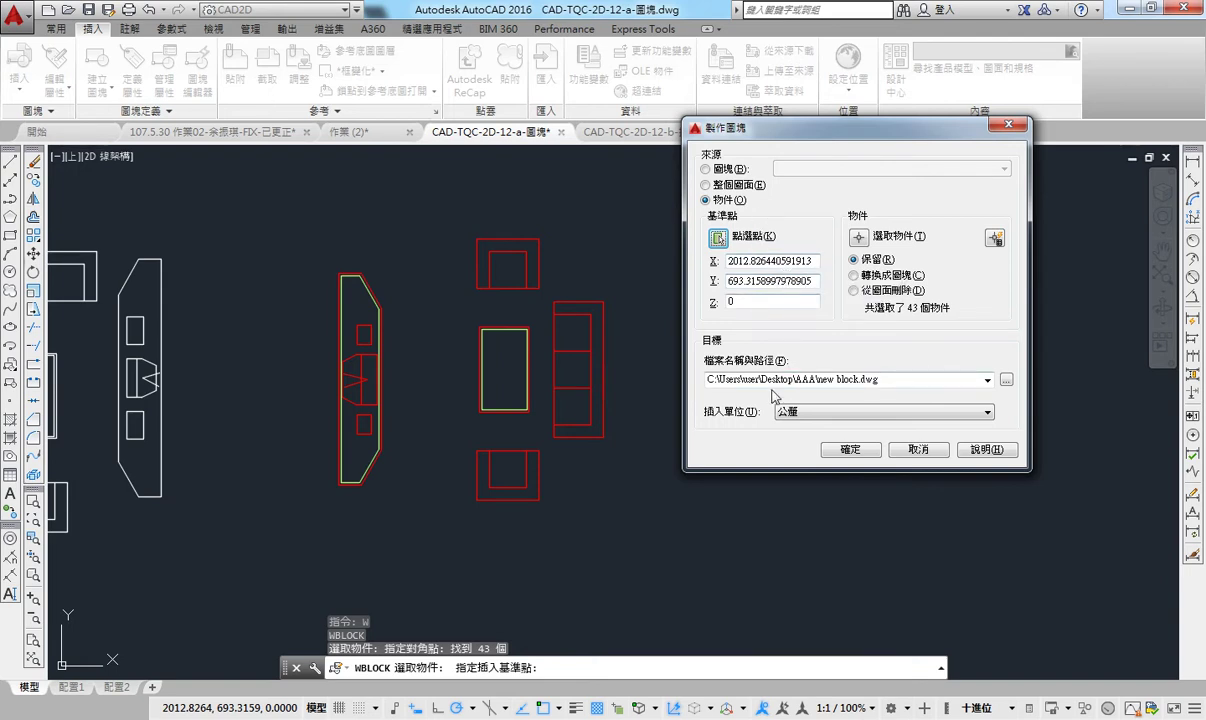
Name the output file 客廳沙發組(紅).dwg in AAA and write the red sofa set to it.
click(1006, 381)
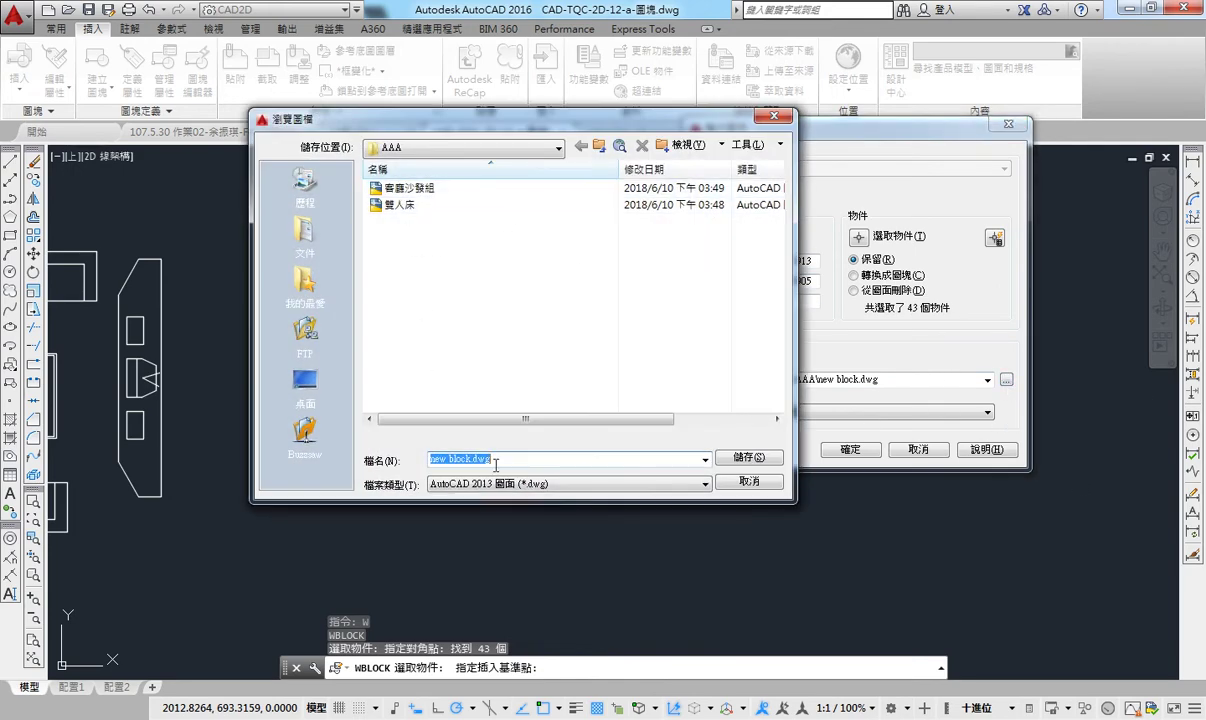
click(410, 188)
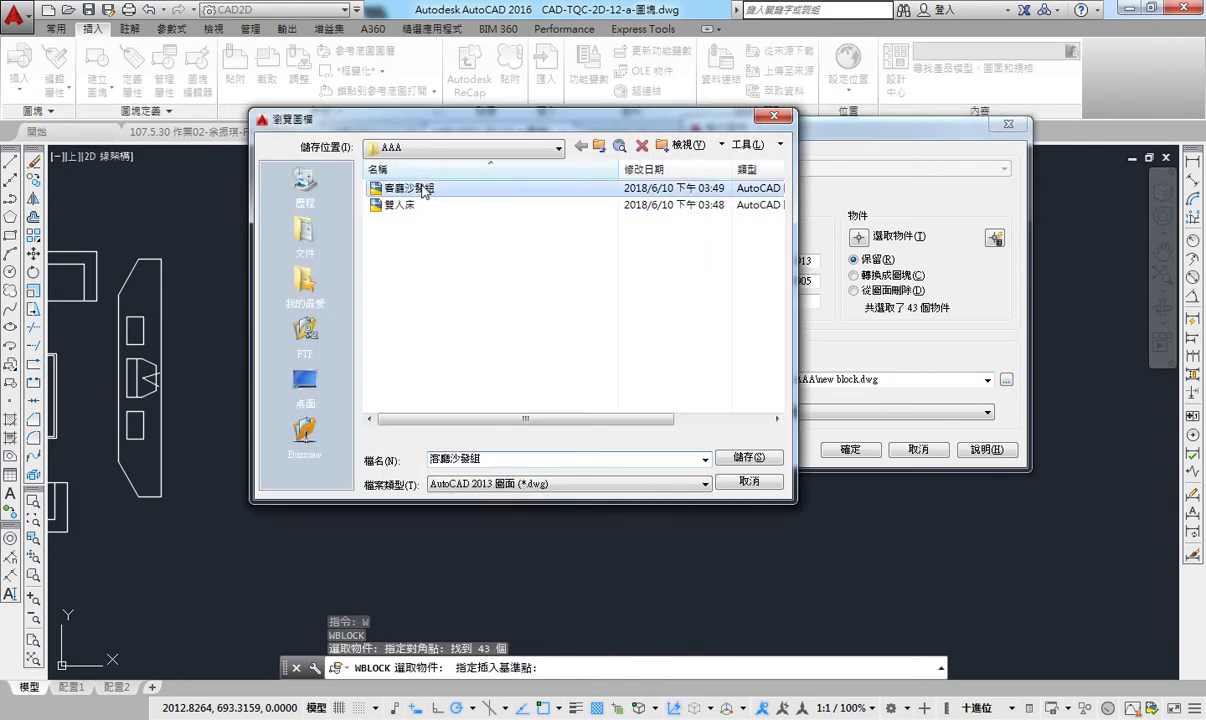
click(505, 460)
click(539, 463)
text(()
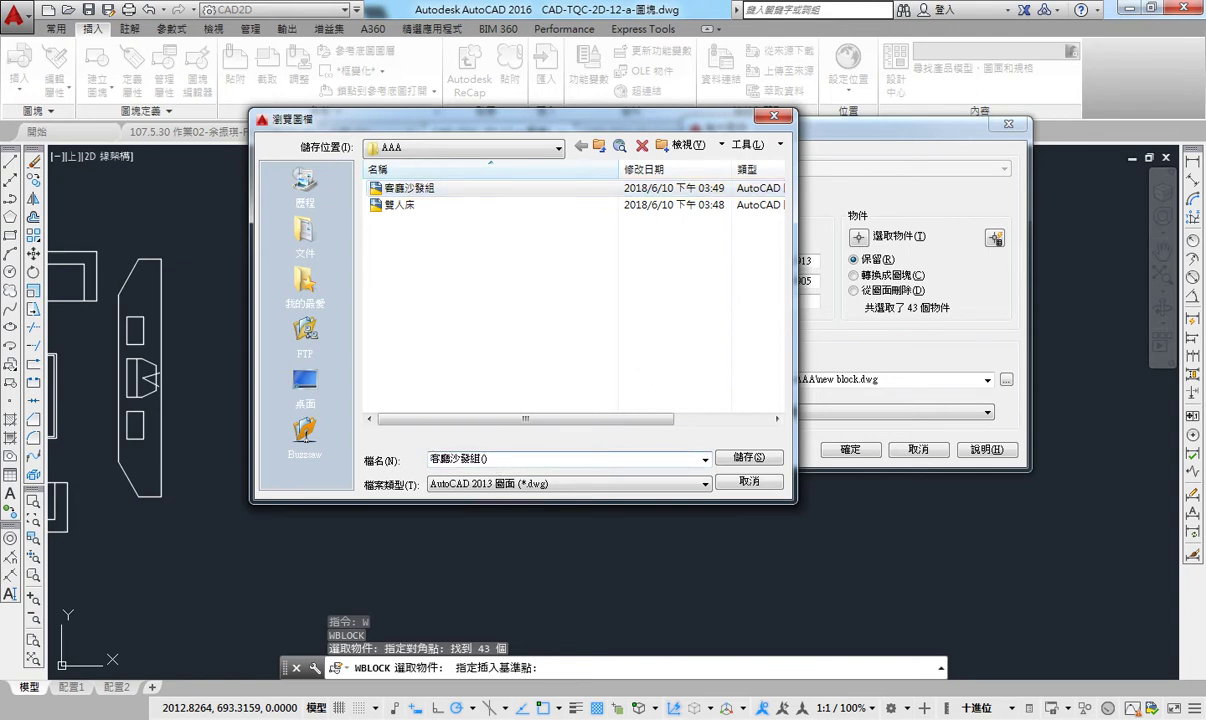
text(紅)
mouse_move(433, 127)
mouse_down()
mouse_move(733, 142)
mouse_move(446, 117)
mouse_up()
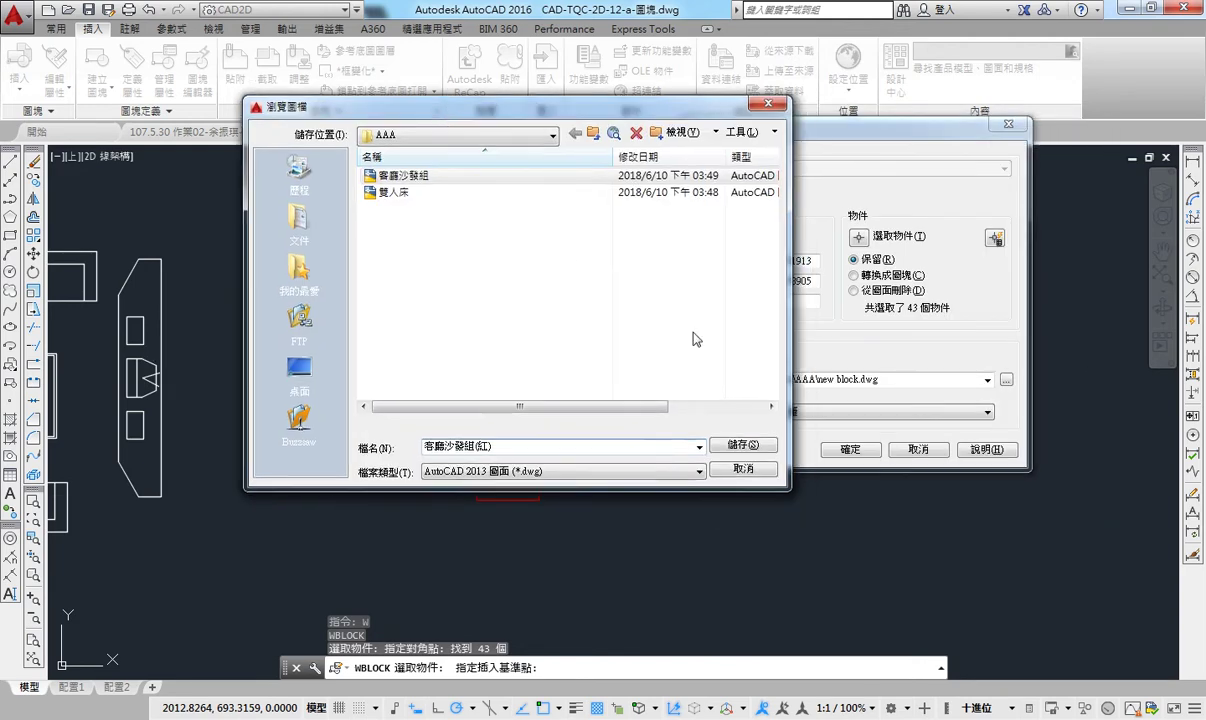
click(743, 444)
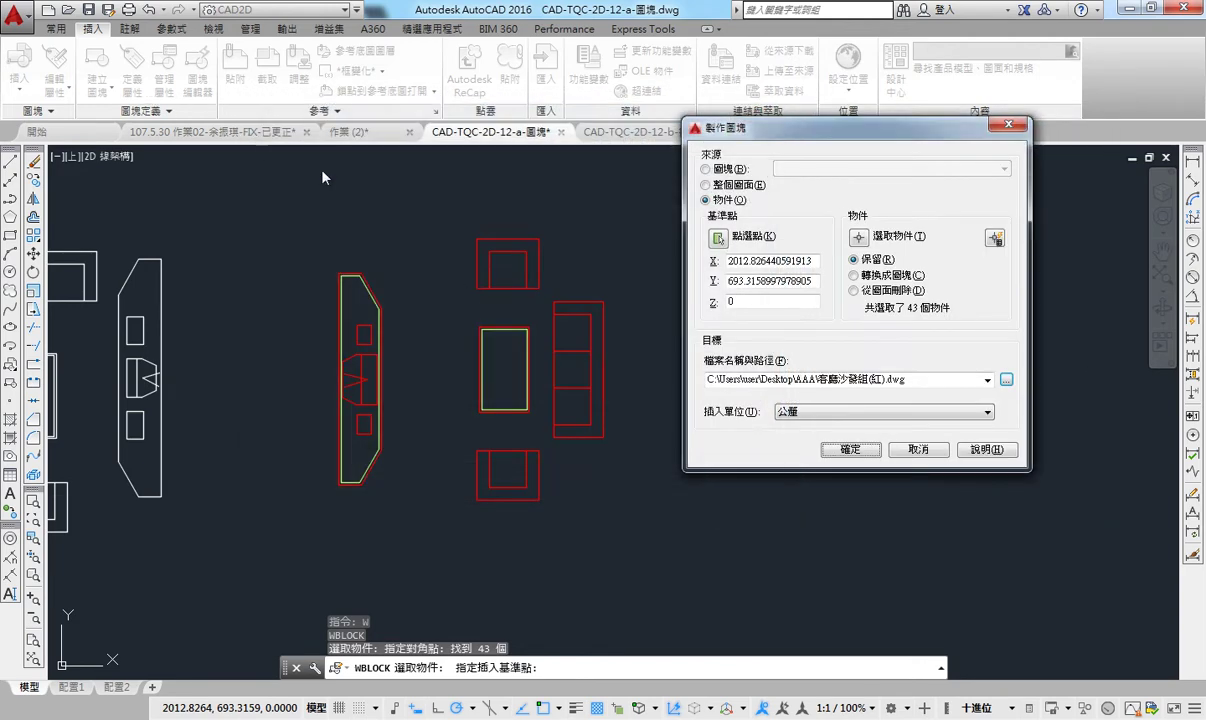
click(850, 449)
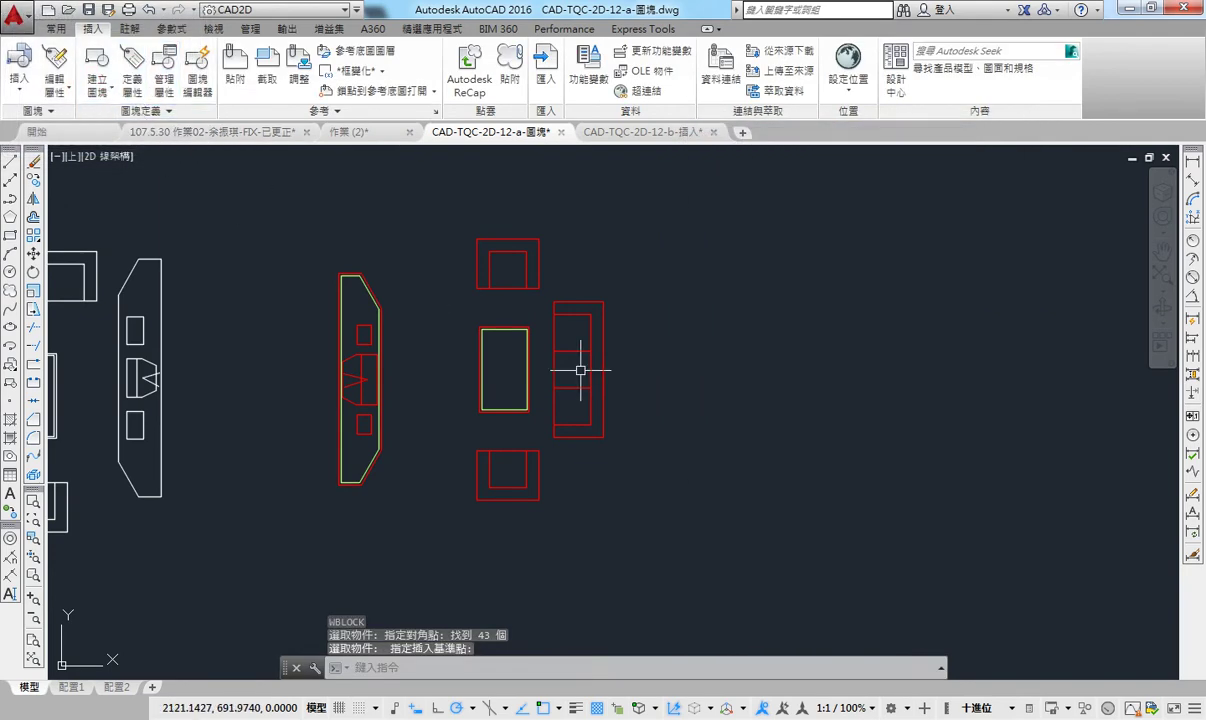
Open 客廳沙發組(紅).dwg from AAA, view the sofa set, and close it without saving.
click(68, 9)
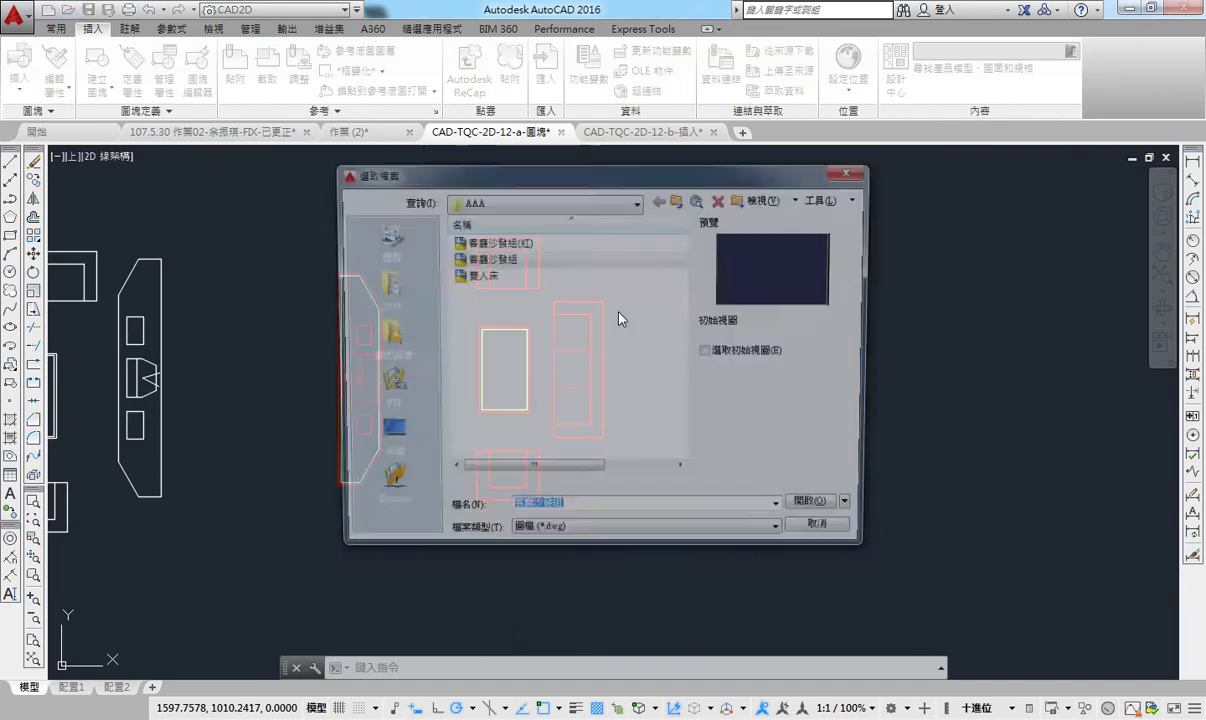
click(551, 258)
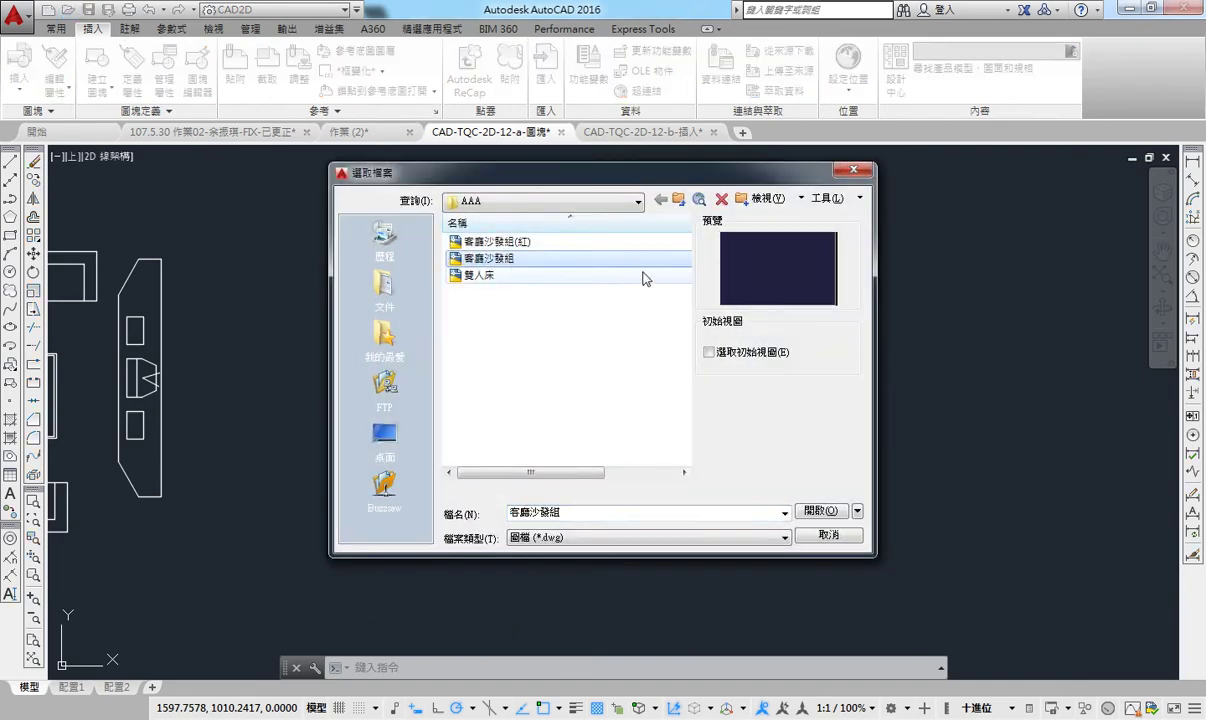
click(534, 243)
double_click(521, 257)
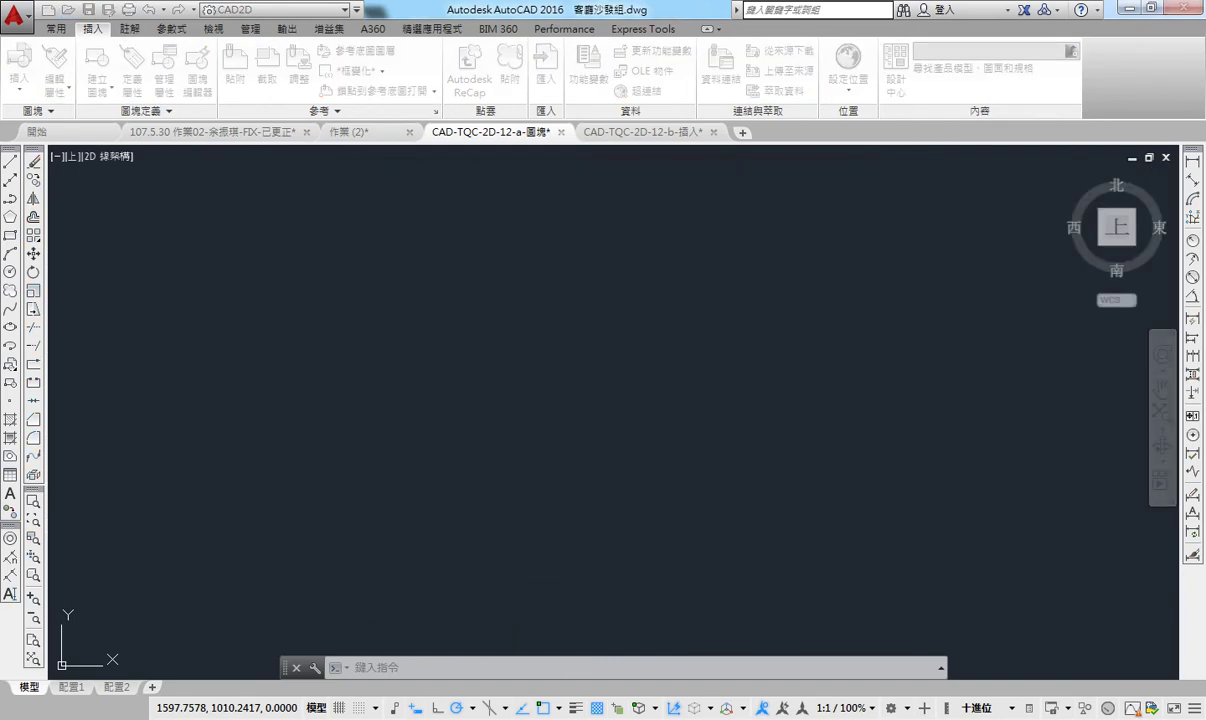
scroll(444, 395, up, 5)
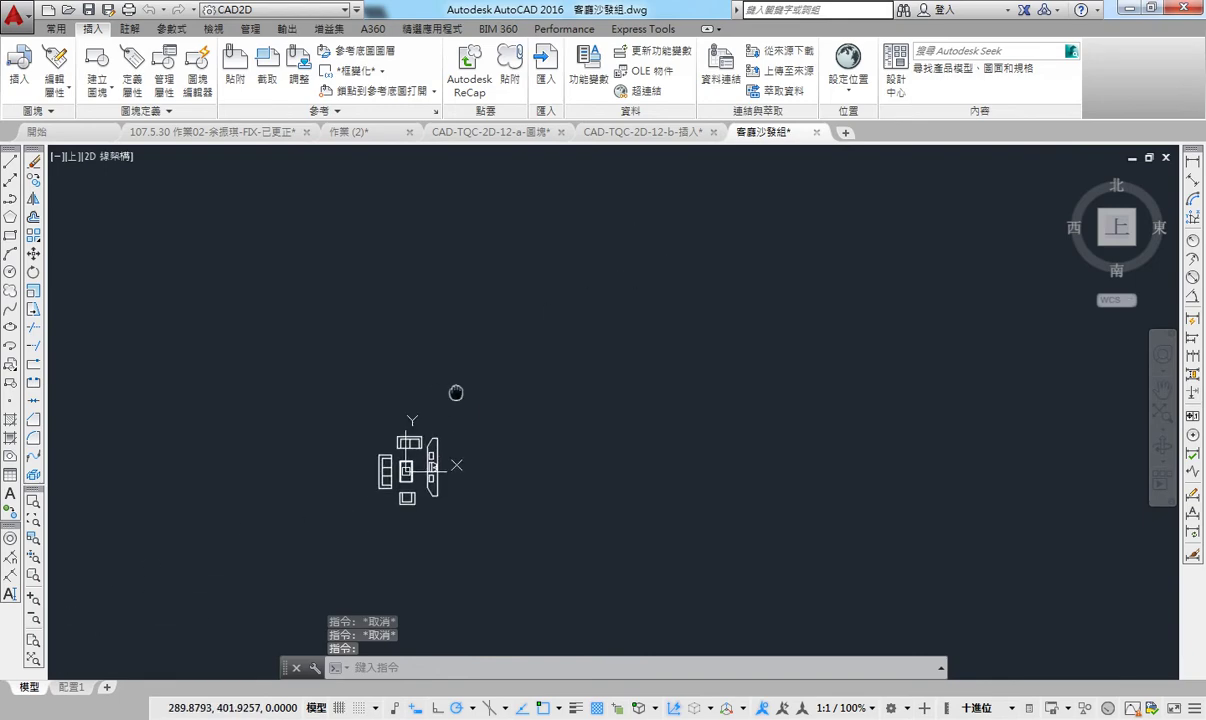
middle_drag(457, 390, 440, 340)
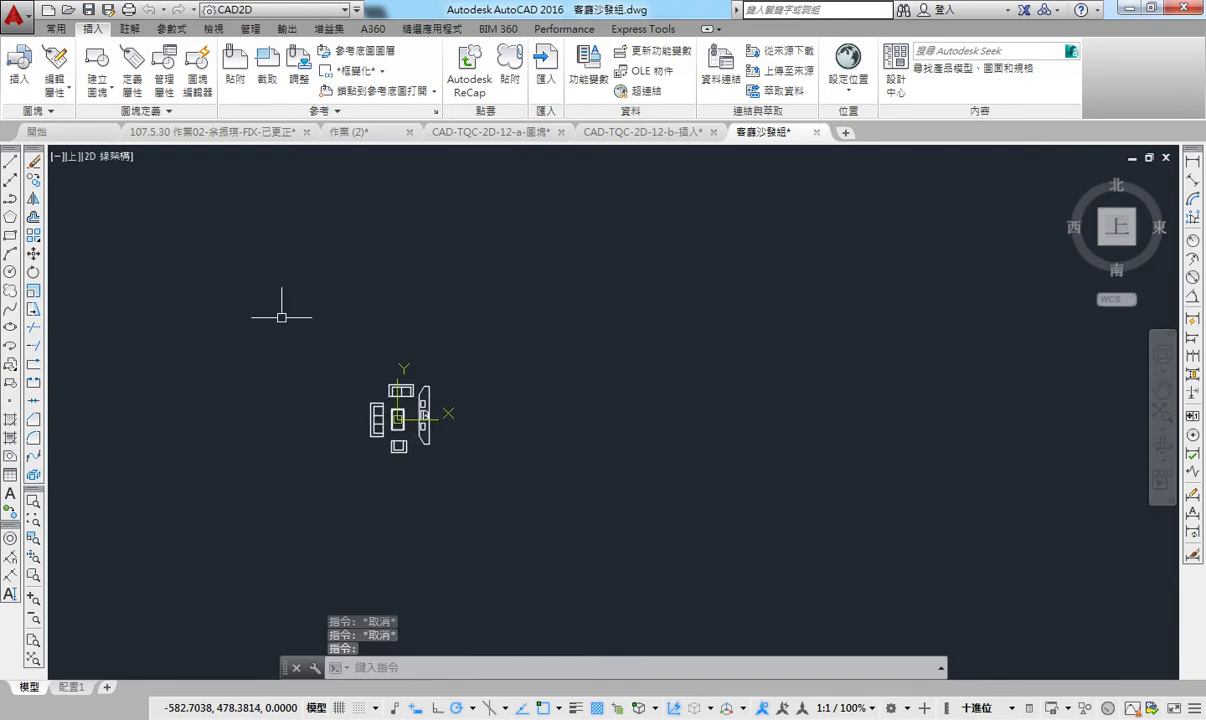
click(816, 132)
click(667, 405)
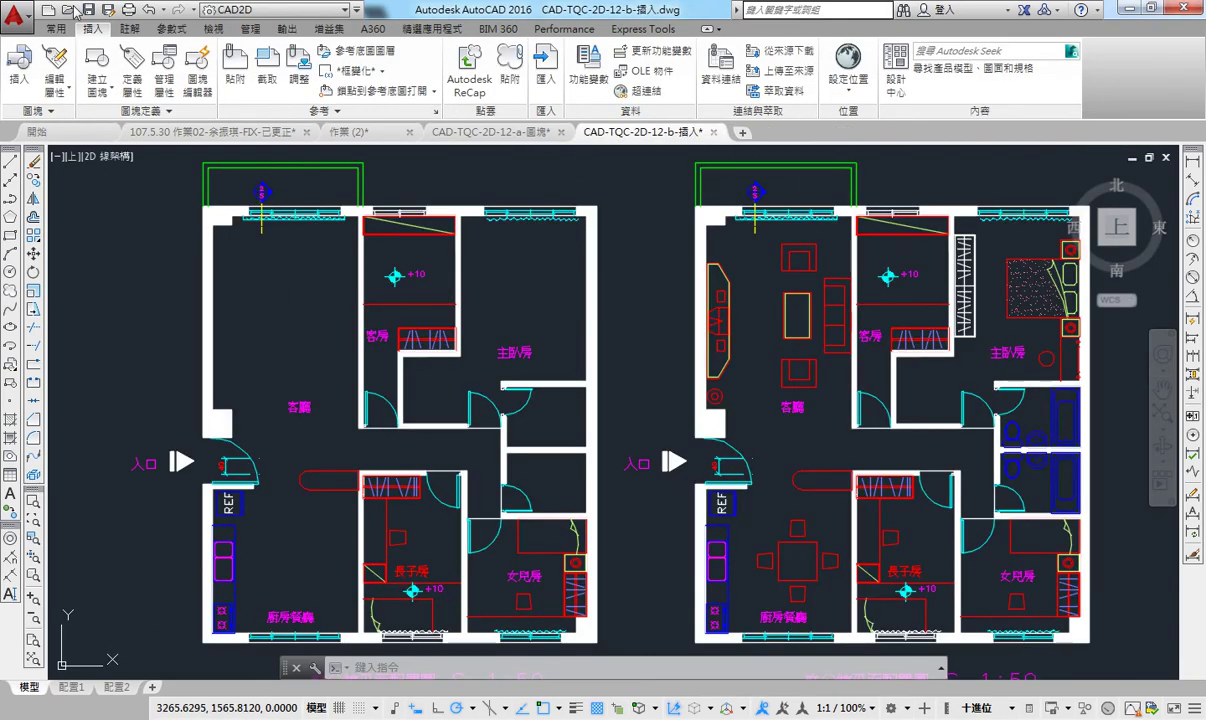
Reopen 客廳沙發組(紅).dwg with Ctrl+O to check it, then close it again.
key(ctrl+o)
double_click(495, 241)
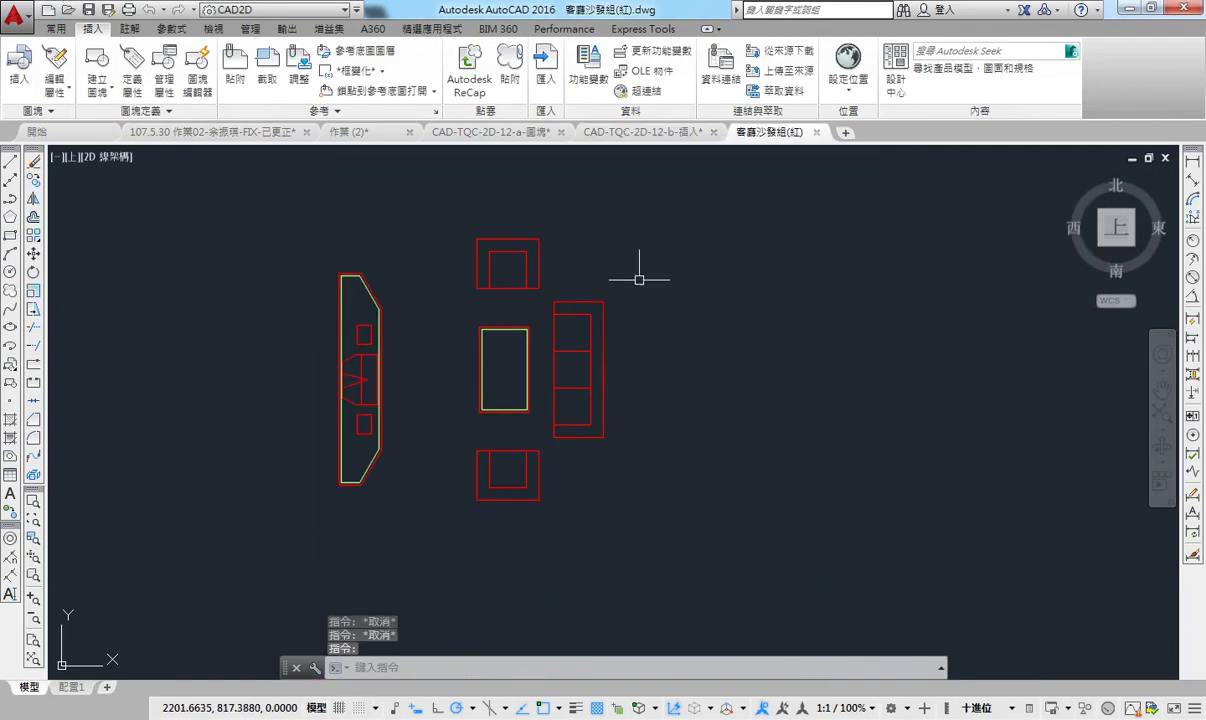
click(816, 132)
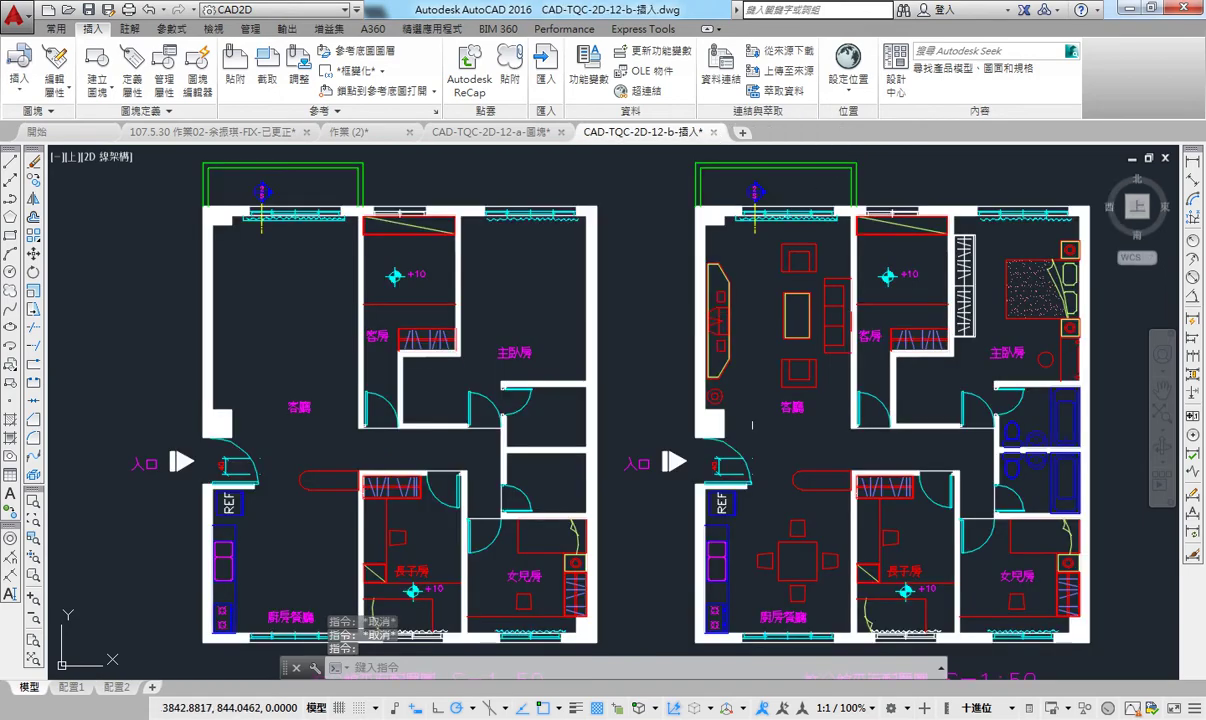
In CAD-TQC-2D-12-a-圖塊, start Write Block (W), cancel it, and pan to the white furniture blocks.
click(492, 132)
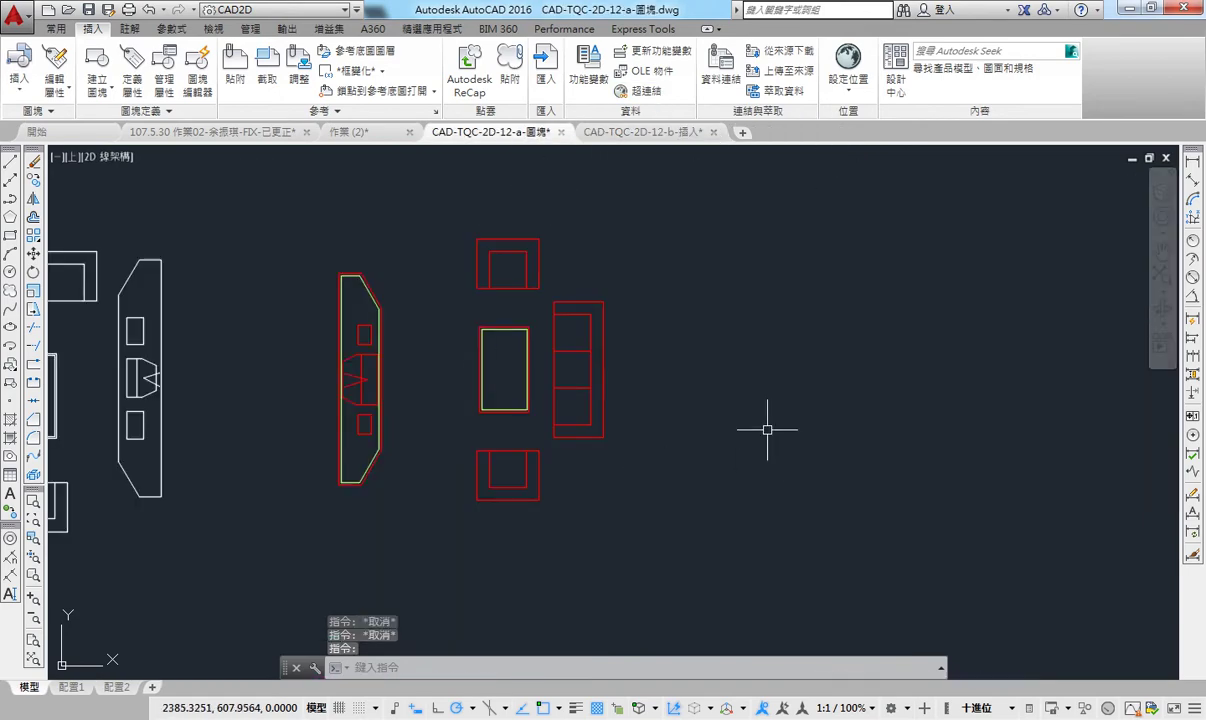
text(w)
key(Return)
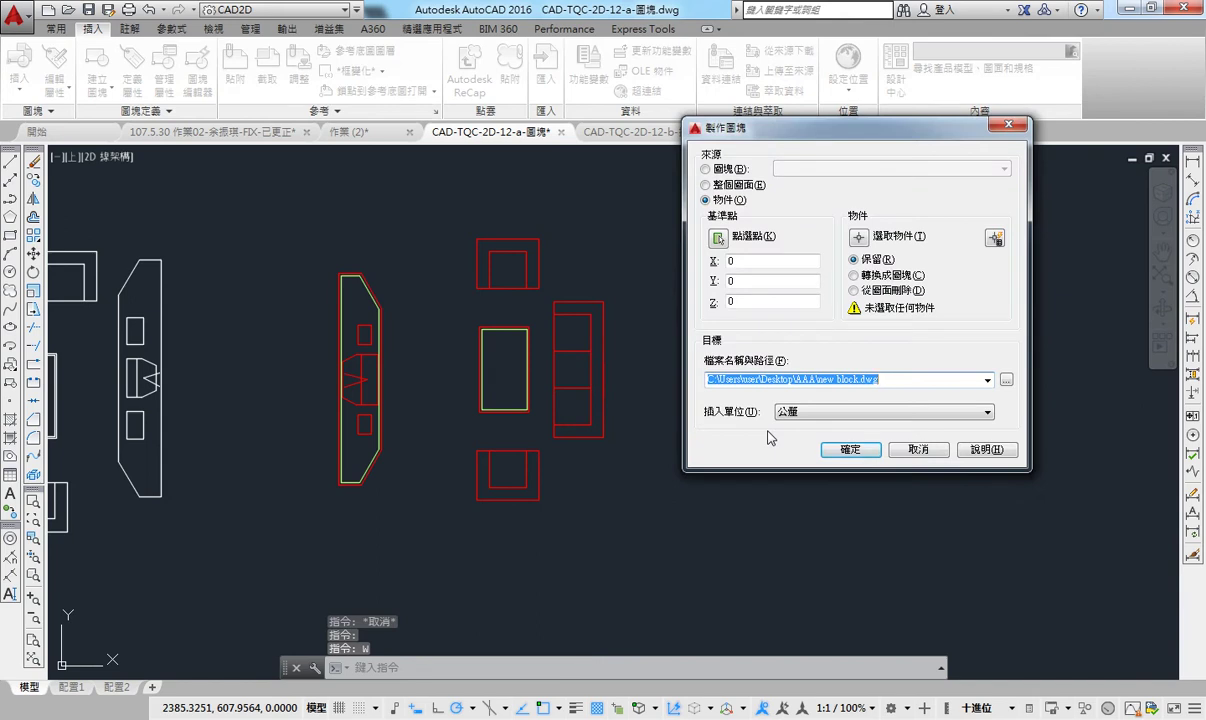
click(708, 169)
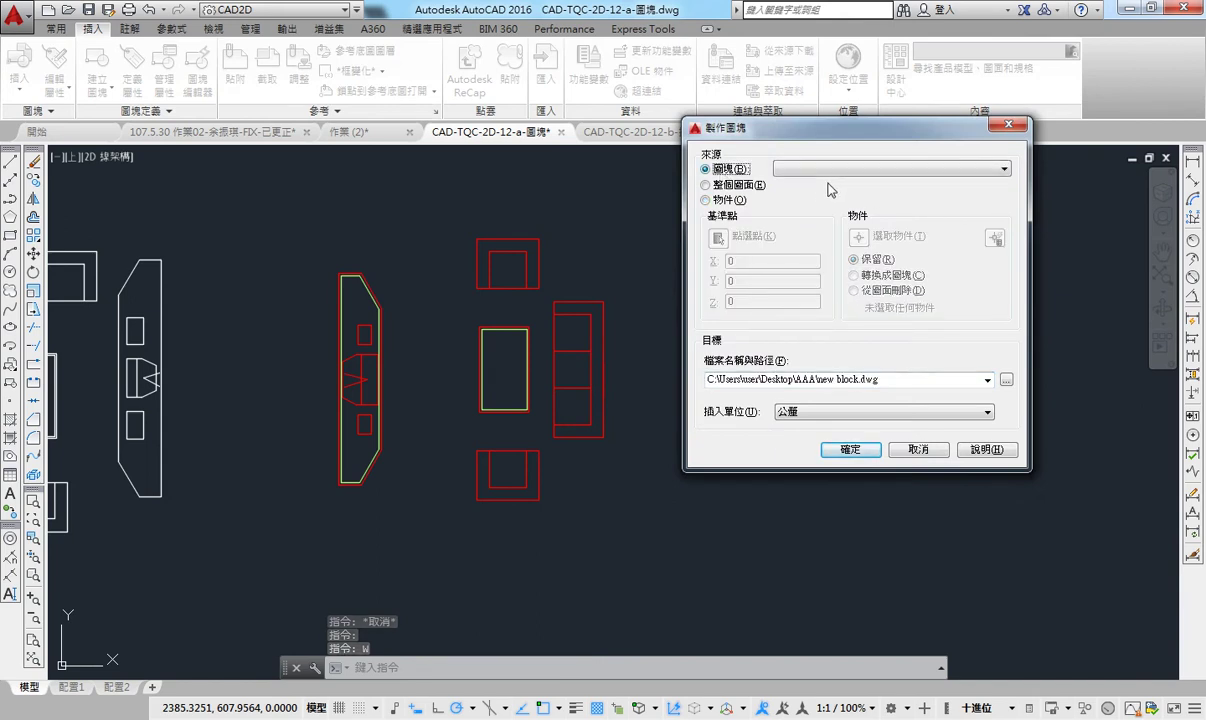
click(834, 174)
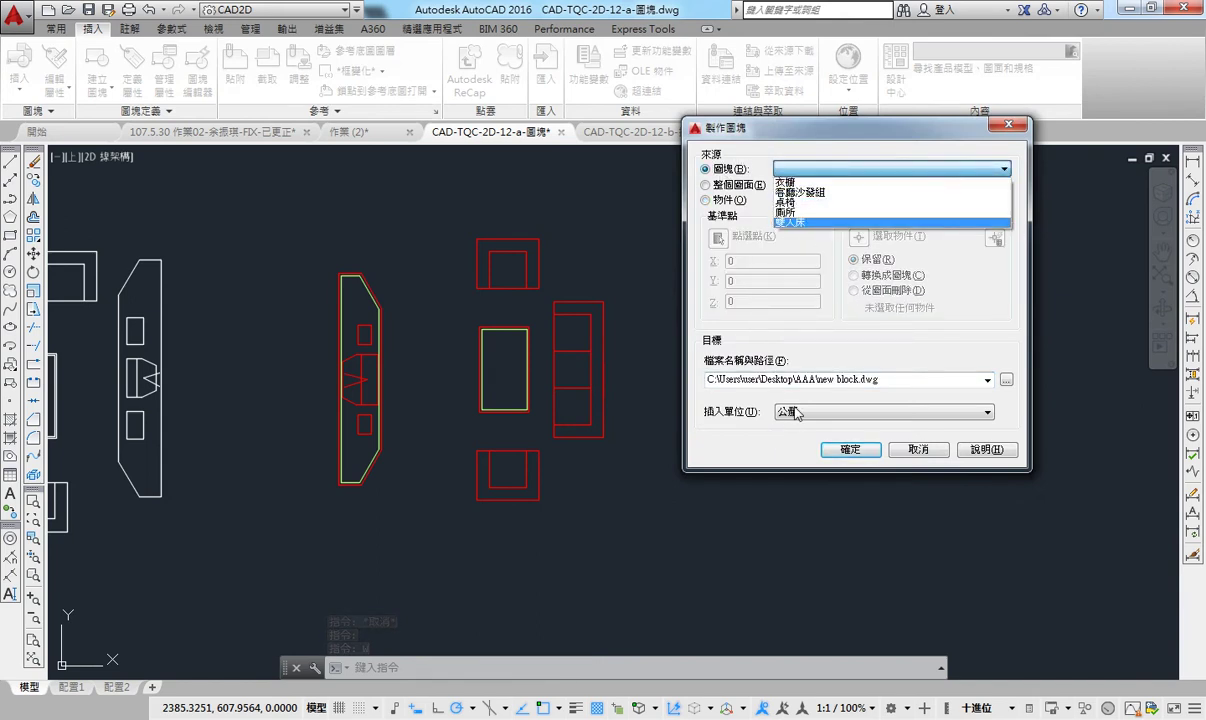
click(748, 219)
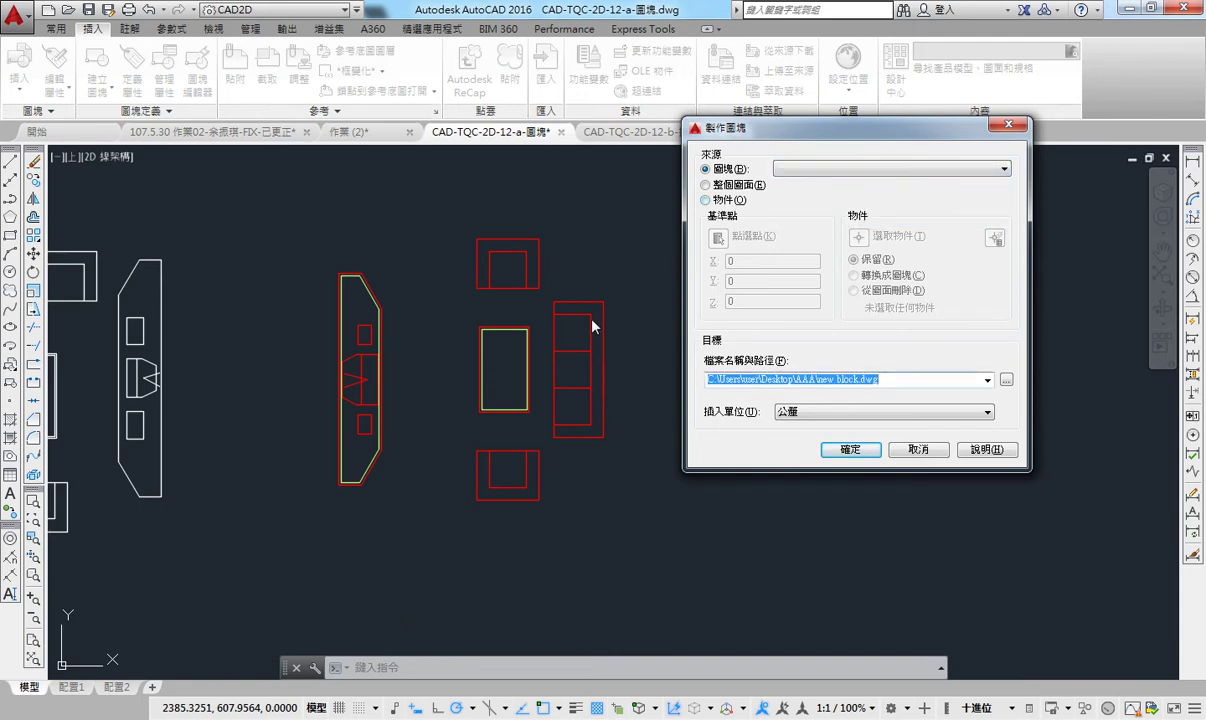
click(916, 450)
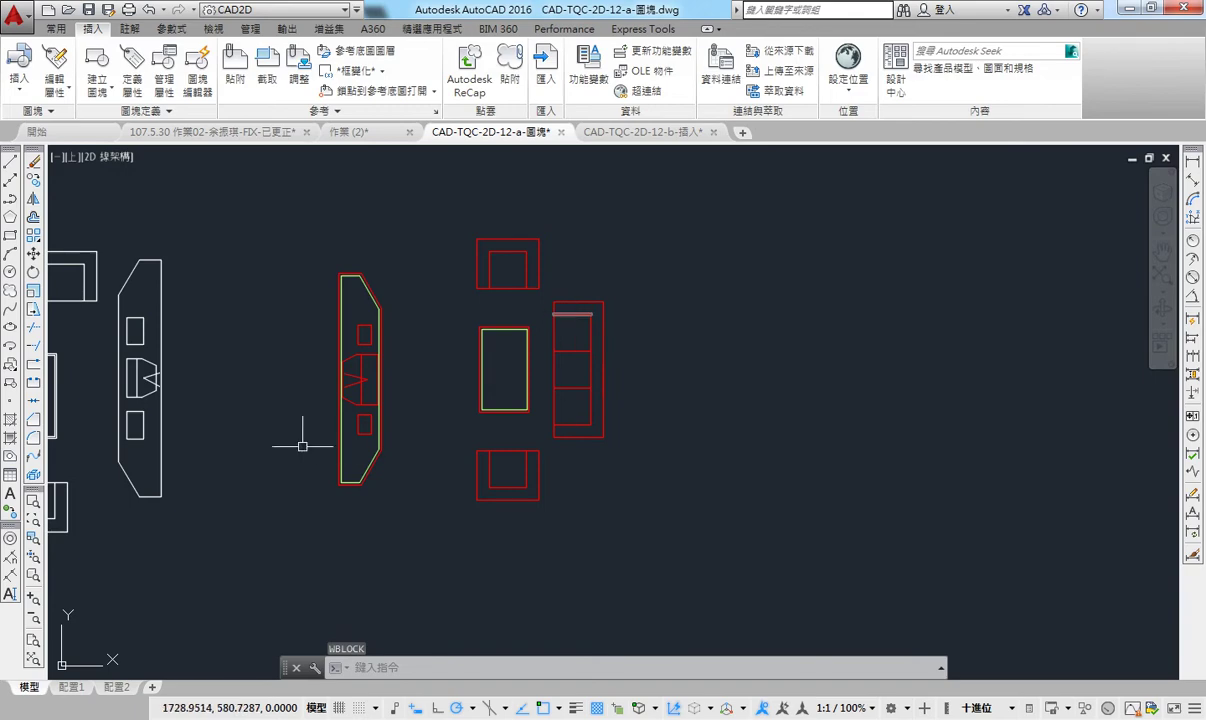
middle_drag(302, 445, 451, 462)
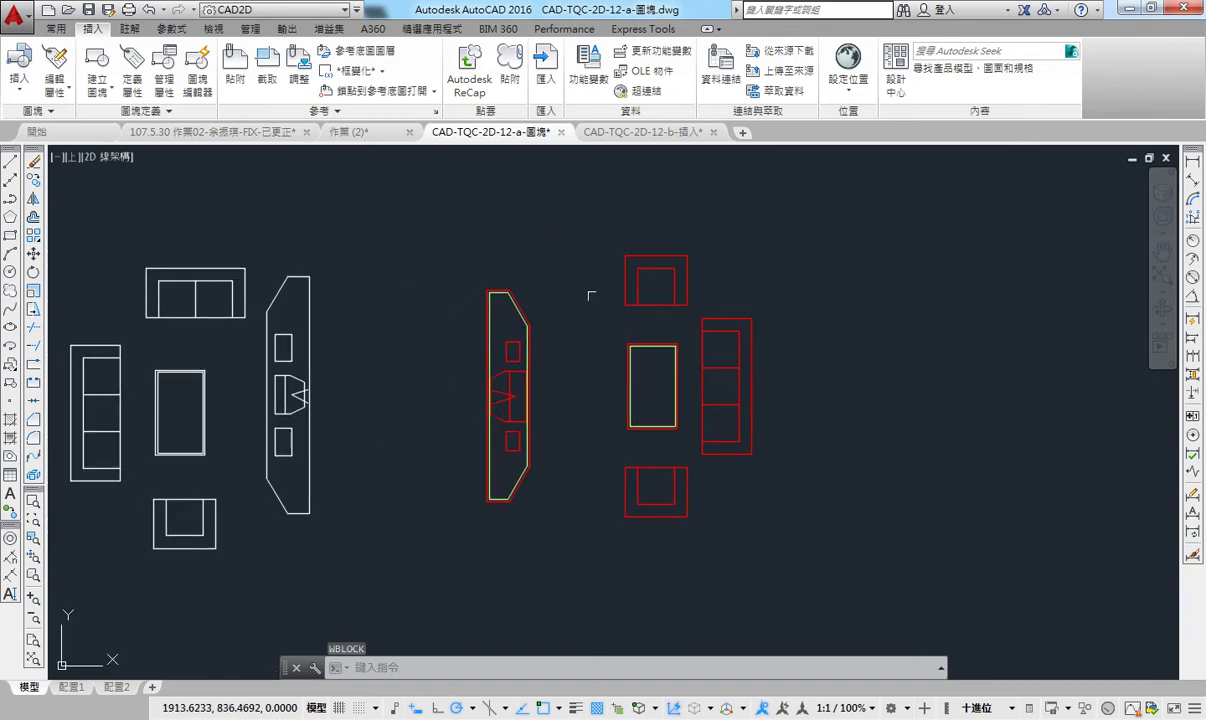
Switch to CAD-TQC-2D-12-b-插入 and start the Insert command (I) with the floor plans in view.
click(657, 145)
middle_drag(267, 249, 331, 235)
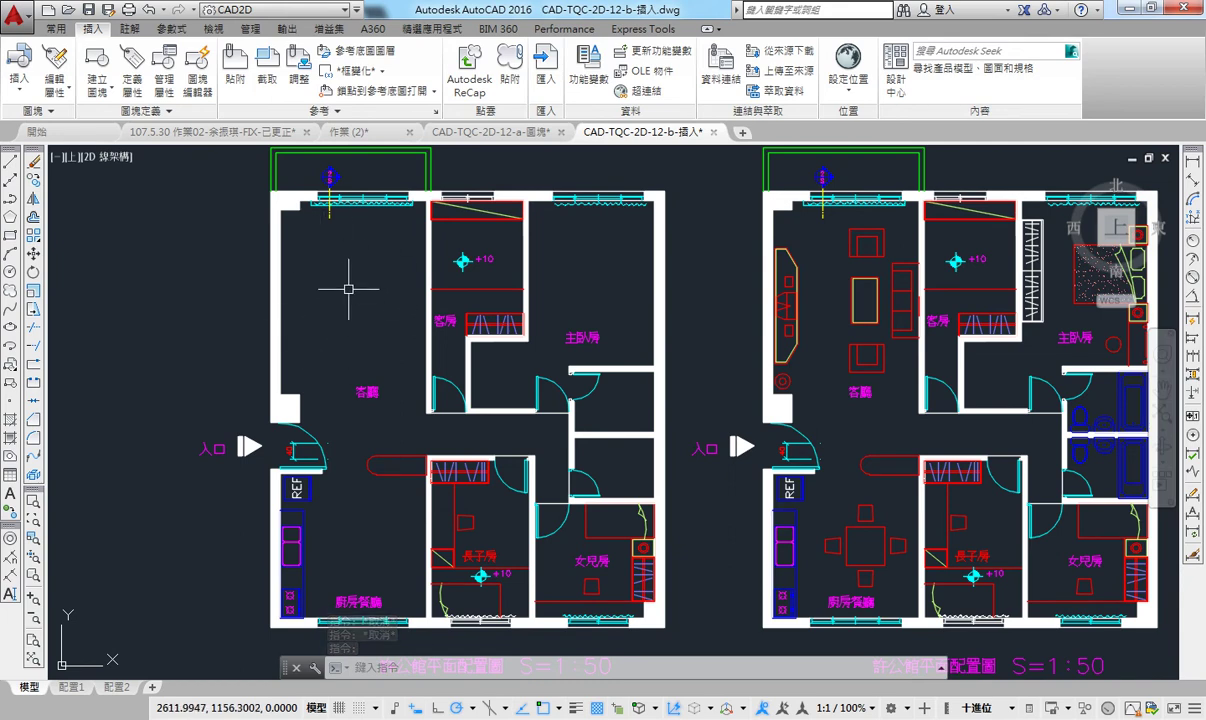
text(I)
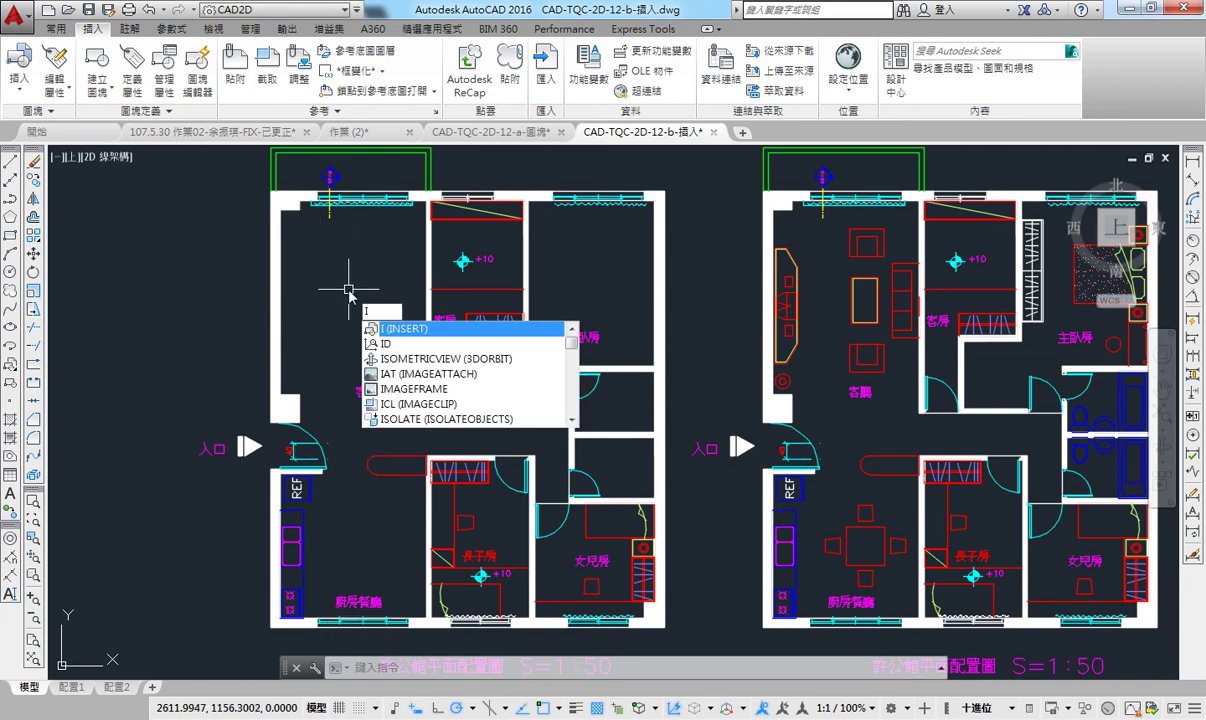
key(Return)
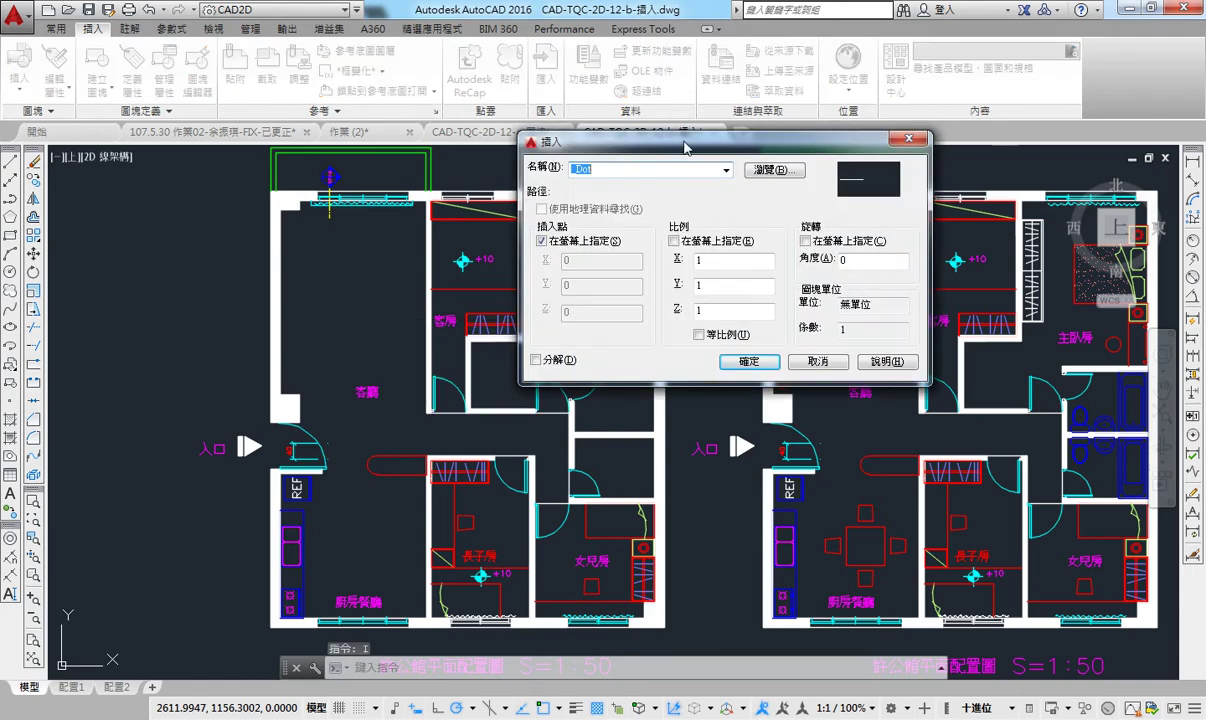
drag(684, 148, 576, 81)
click(617, 103)
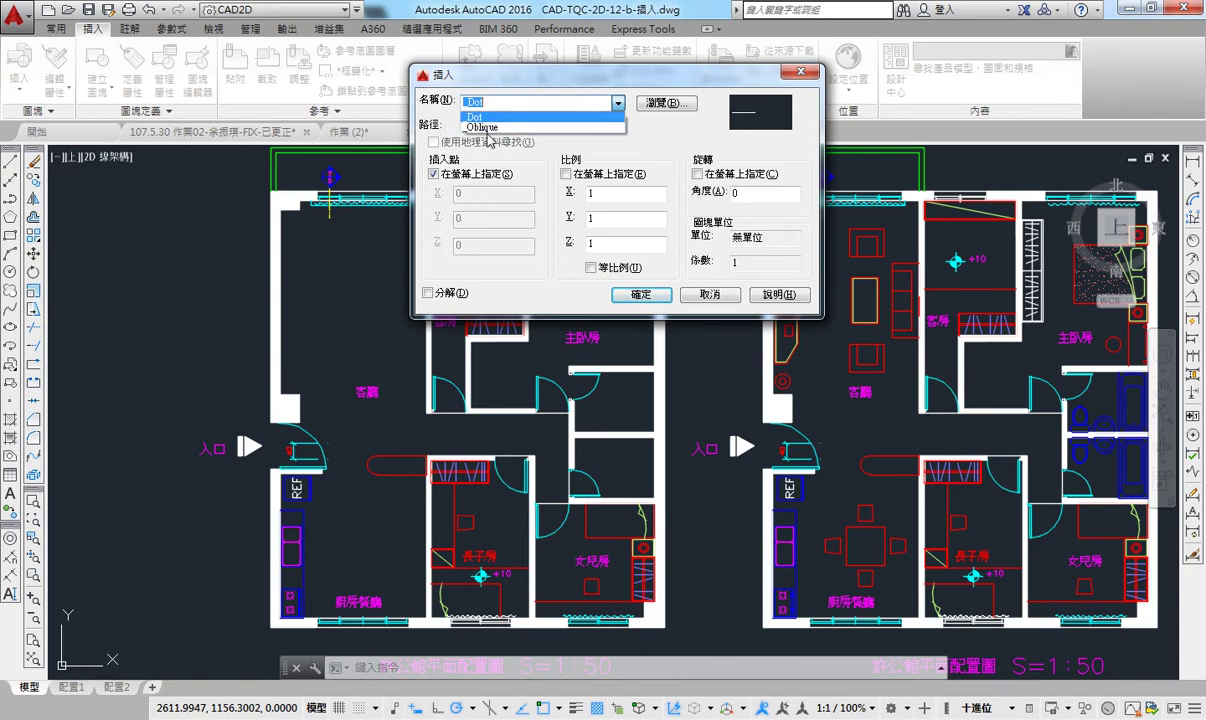
click(655, 104)
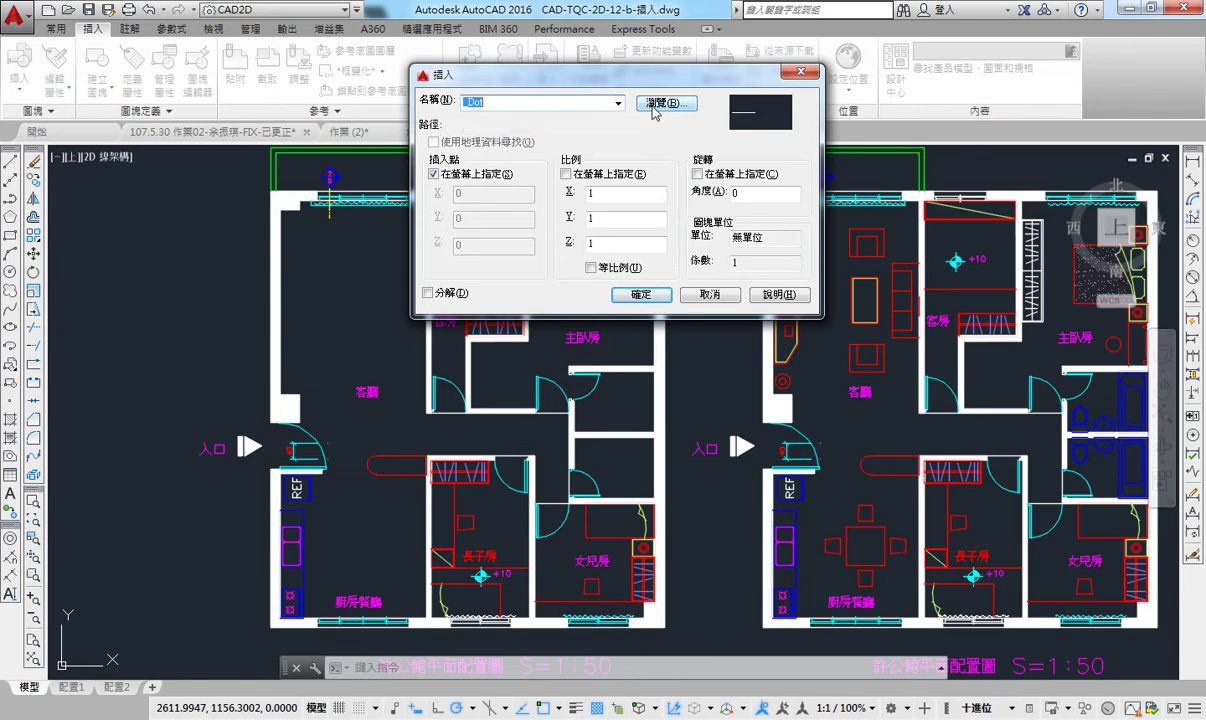
Browse to Desktop > AAA and choose 客廳沙發組(紅).dwg as the drawing to insert.
click(655, 104)
click(410, 275)
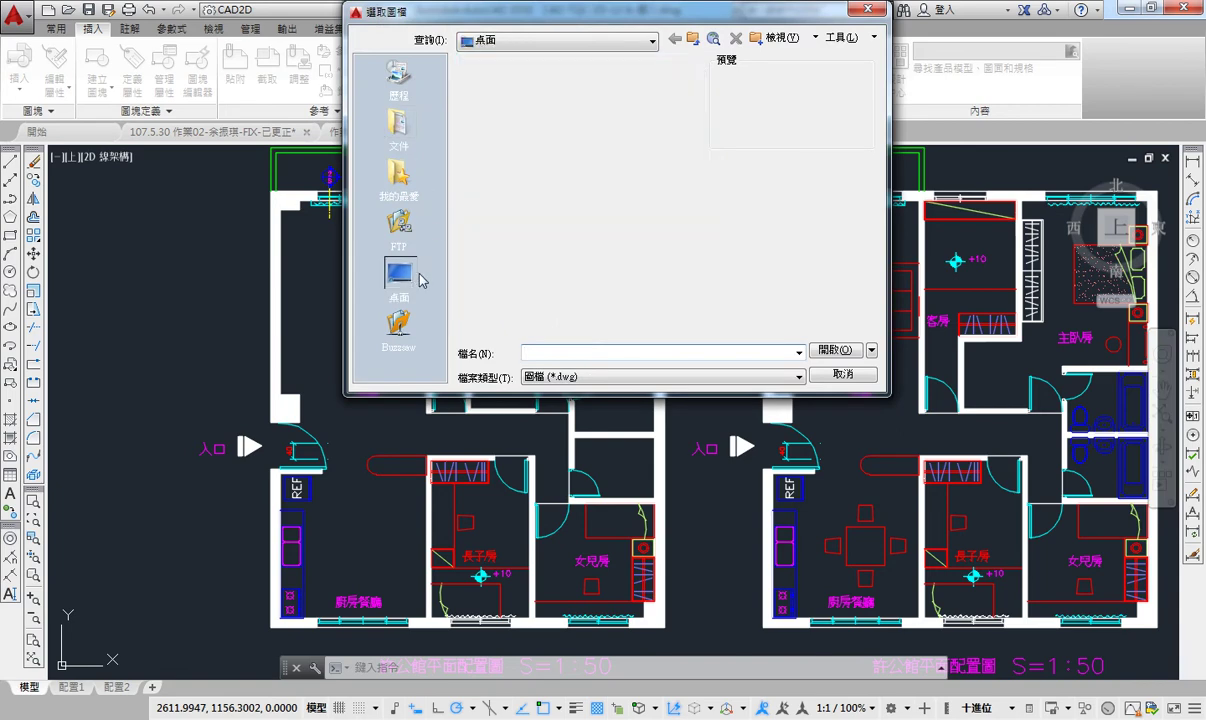
double_click(490, 148)
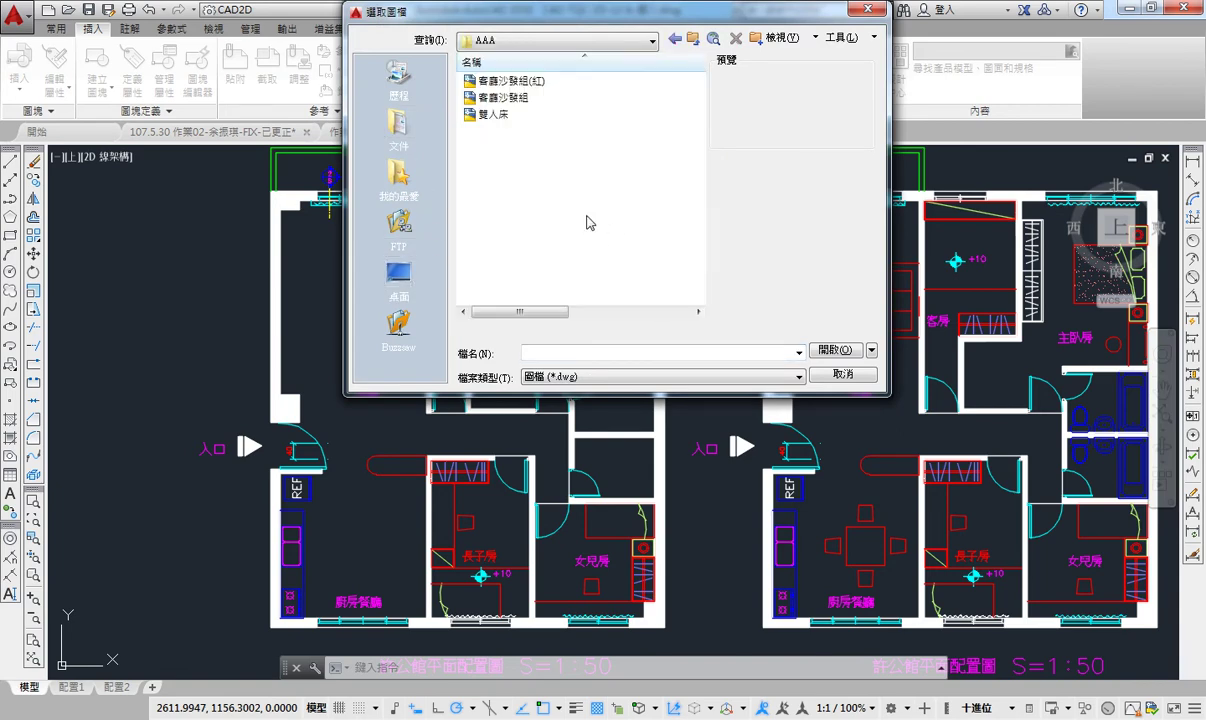
click(537, 84)
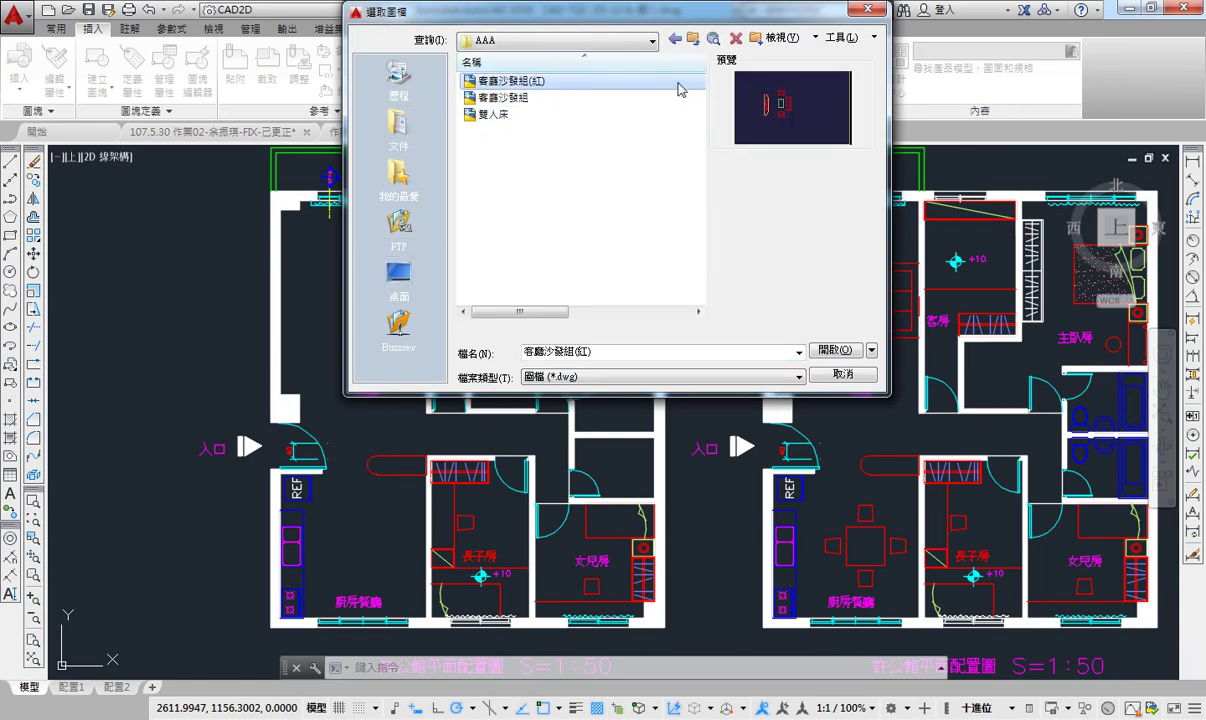
click(831, 350)
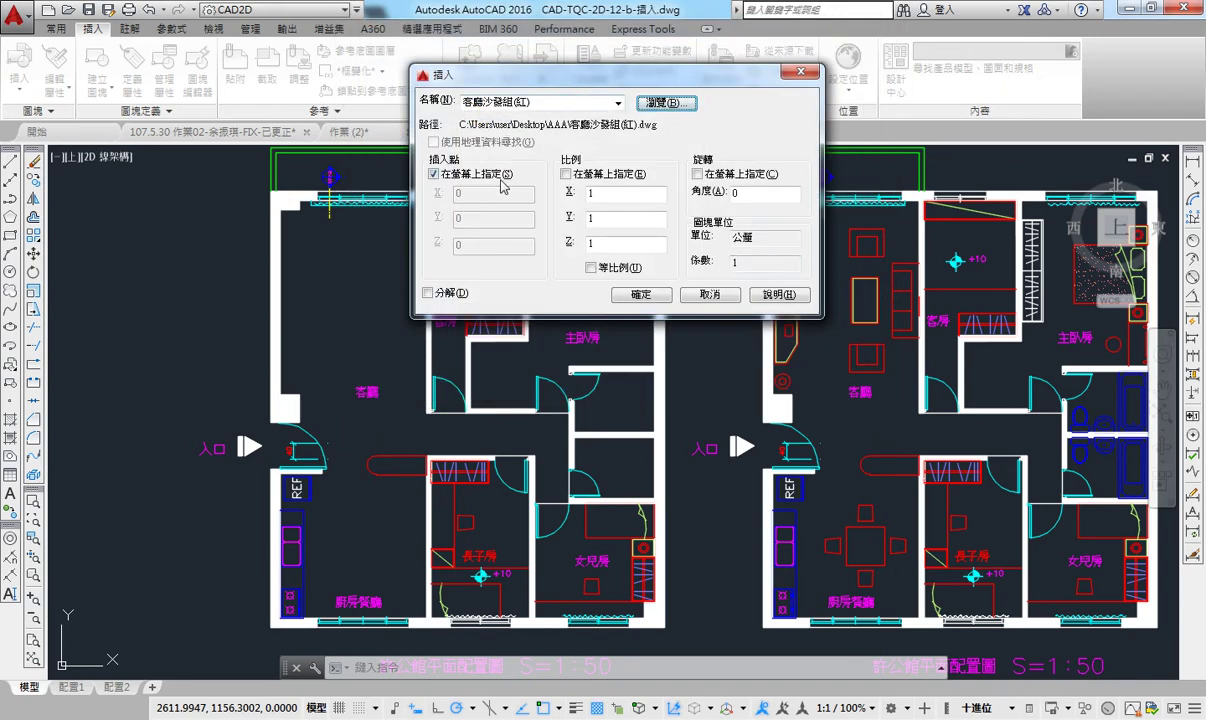
Place the red sofa set in the left plan's living room, then restart Insert with I.
click(640, 294)
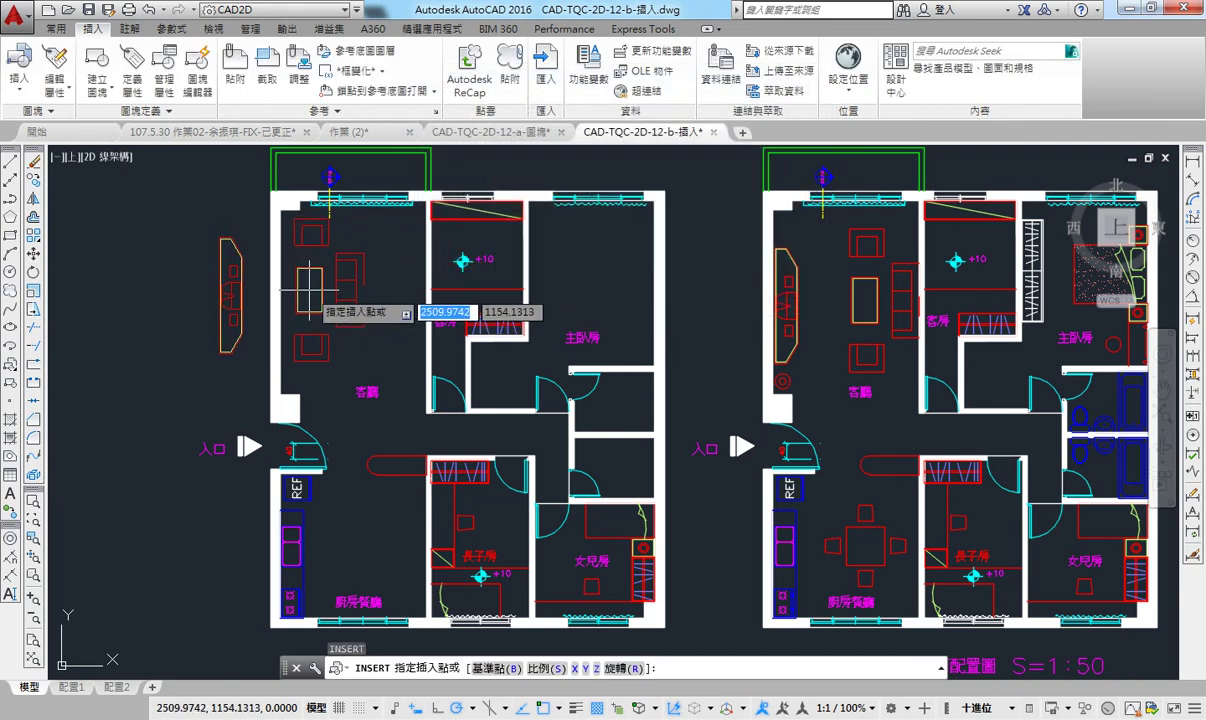
scroll(310, 291, up, 2)
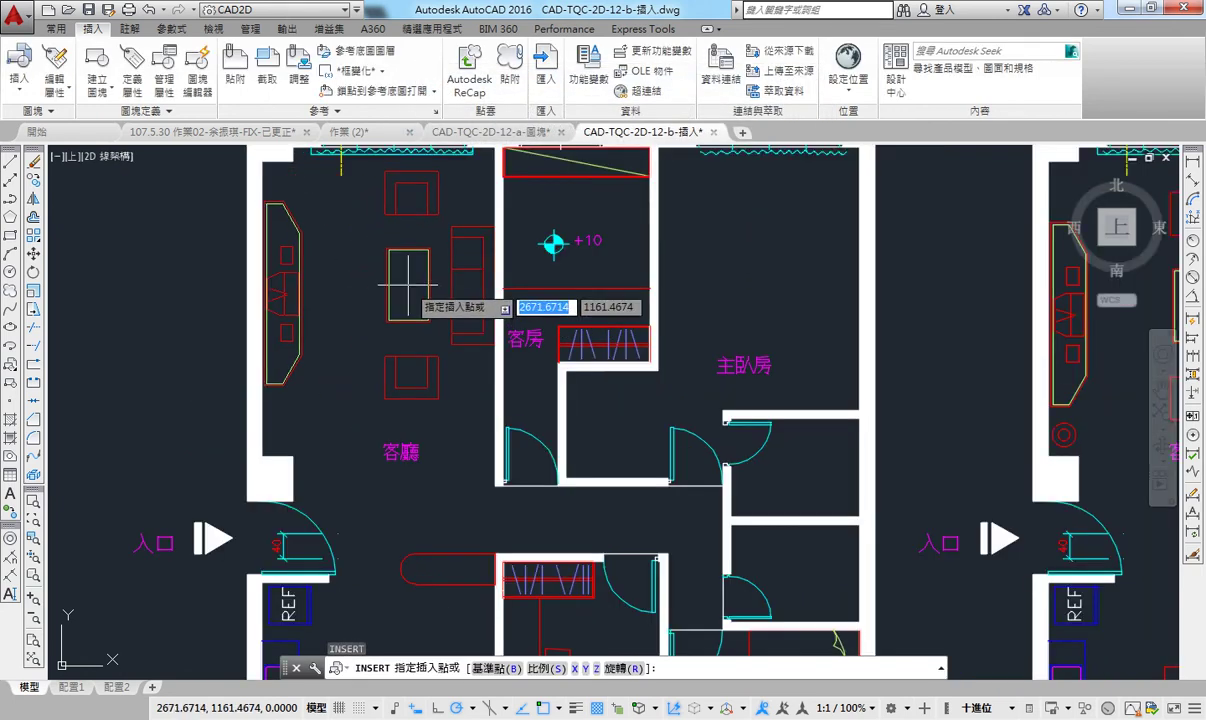
click(407, 285)
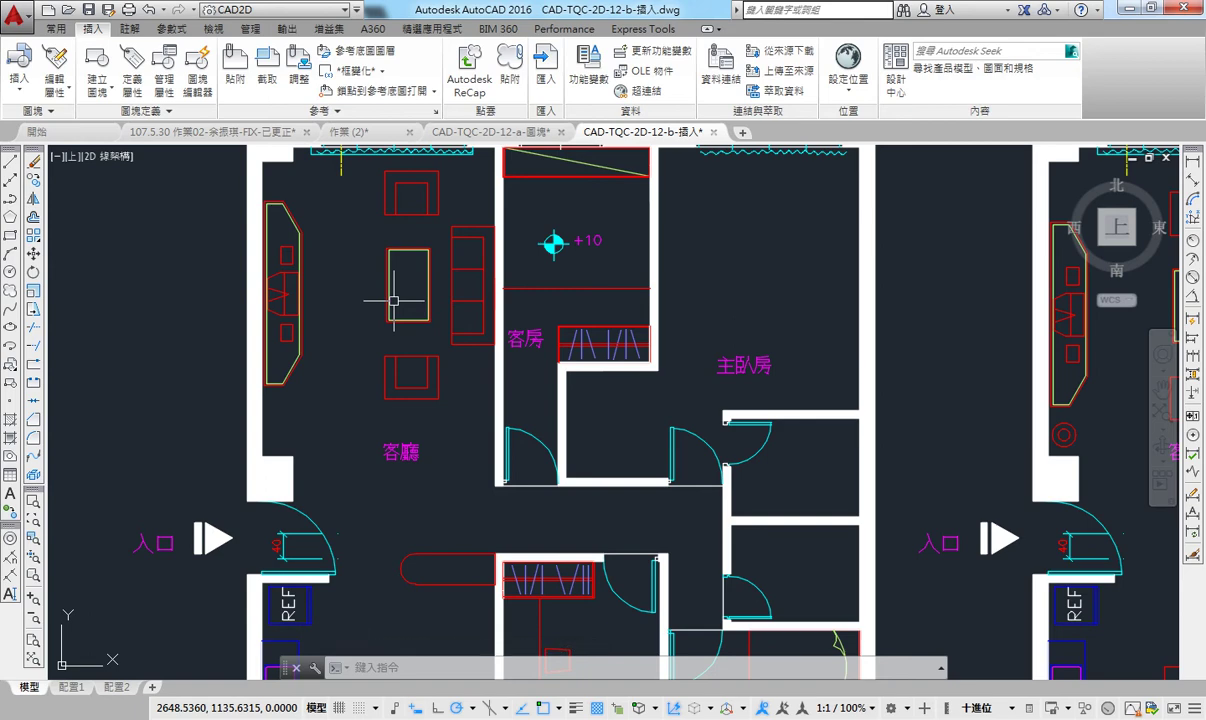
text(i)
key(Return)
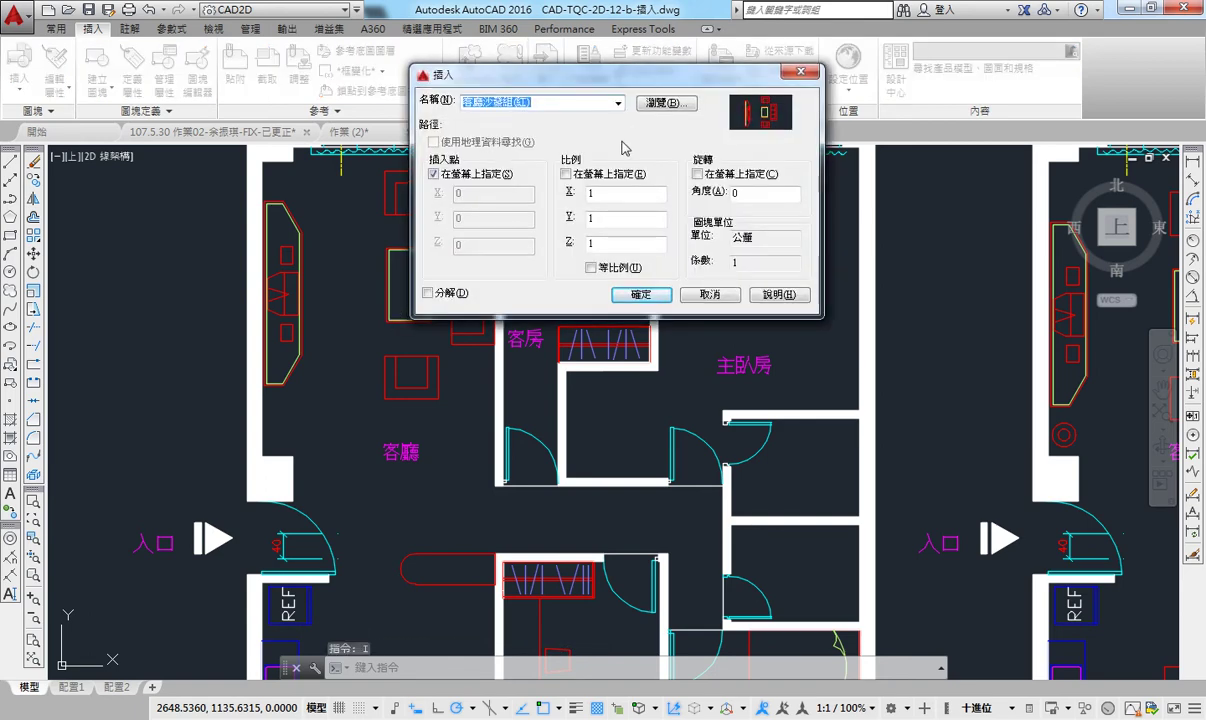
Select 雙人床.dwg from the AAA folder as the block to insert.
click(618, 104)
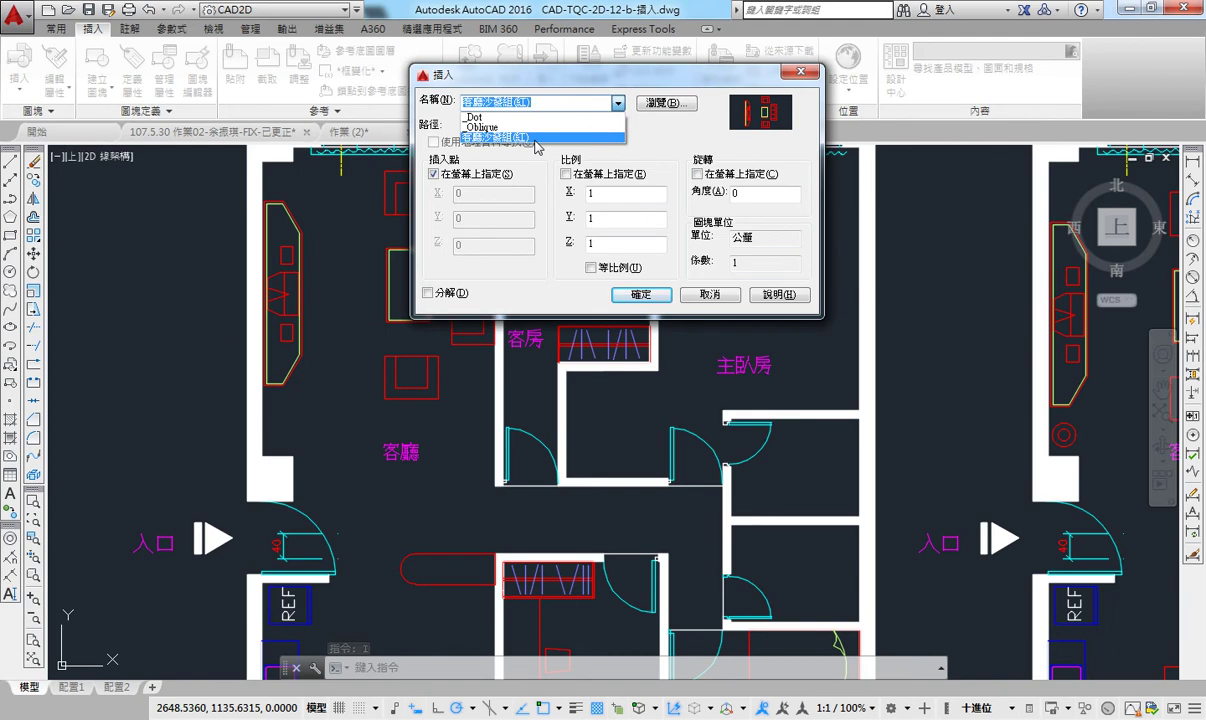
click(618, 103)
click(664, 103)
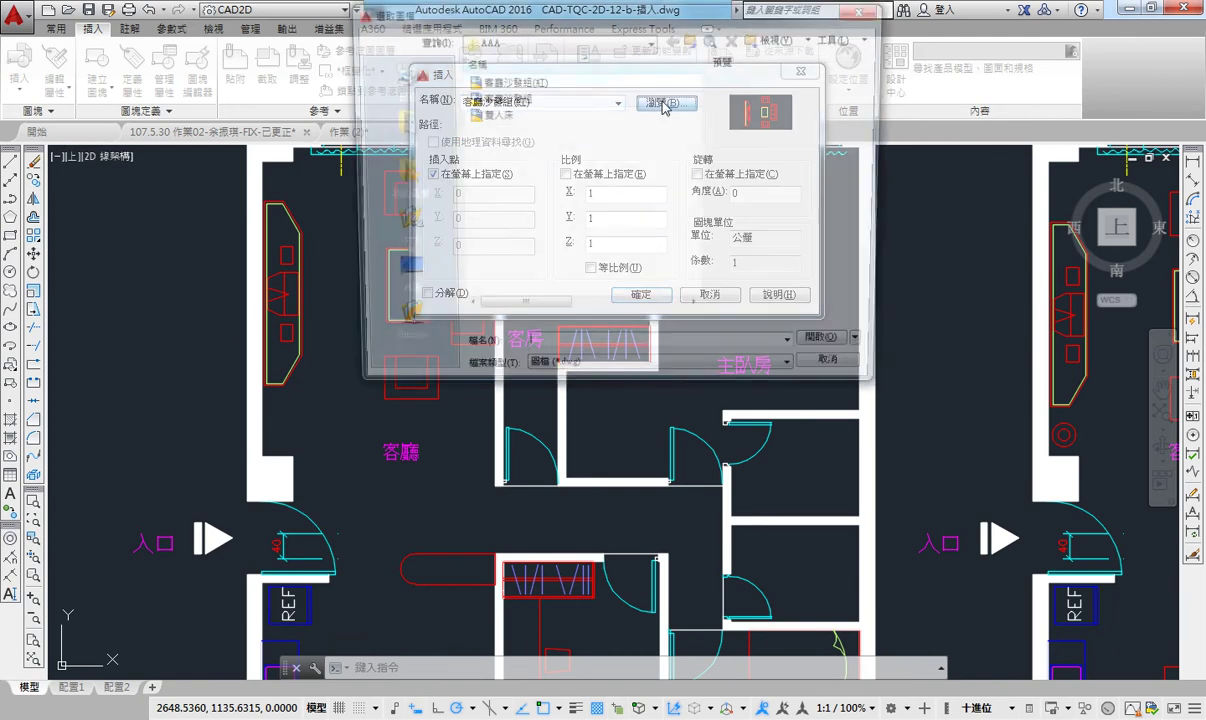
click(494, 114)
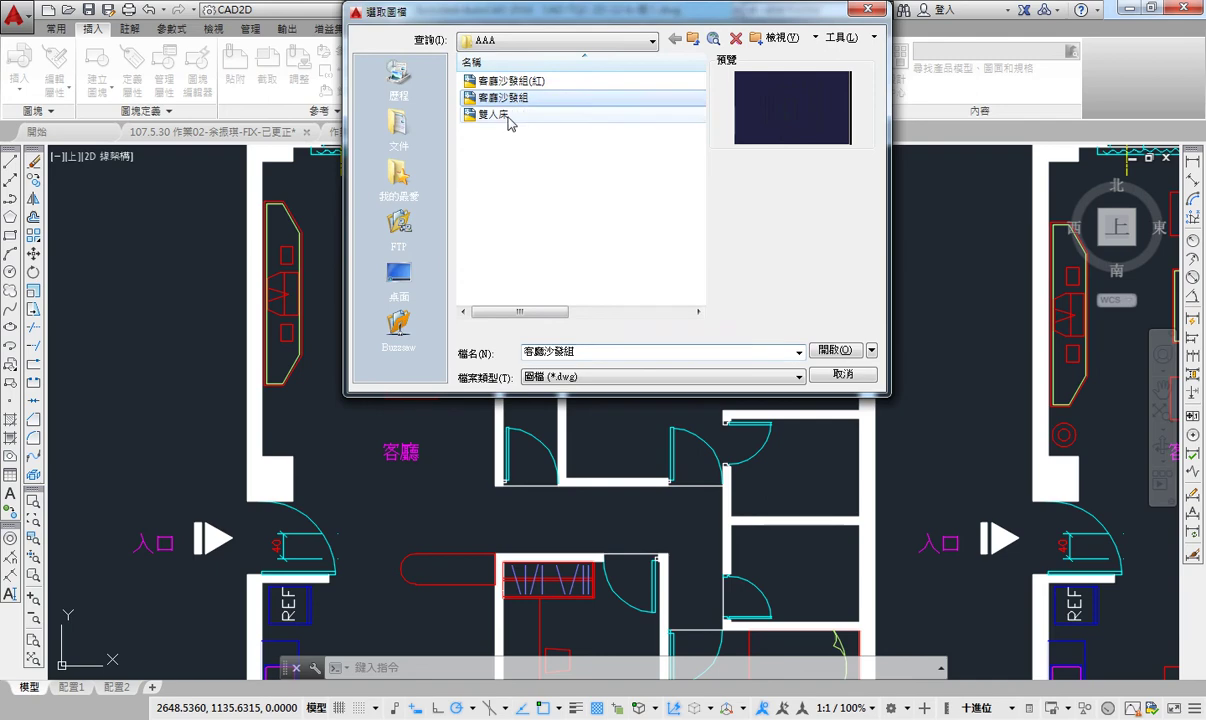
click(830, 350)
click(648, 296)
Rotate the double bed -90° and place it in the master bedroom (主臥房).
scroll(444, 283, down, 2)
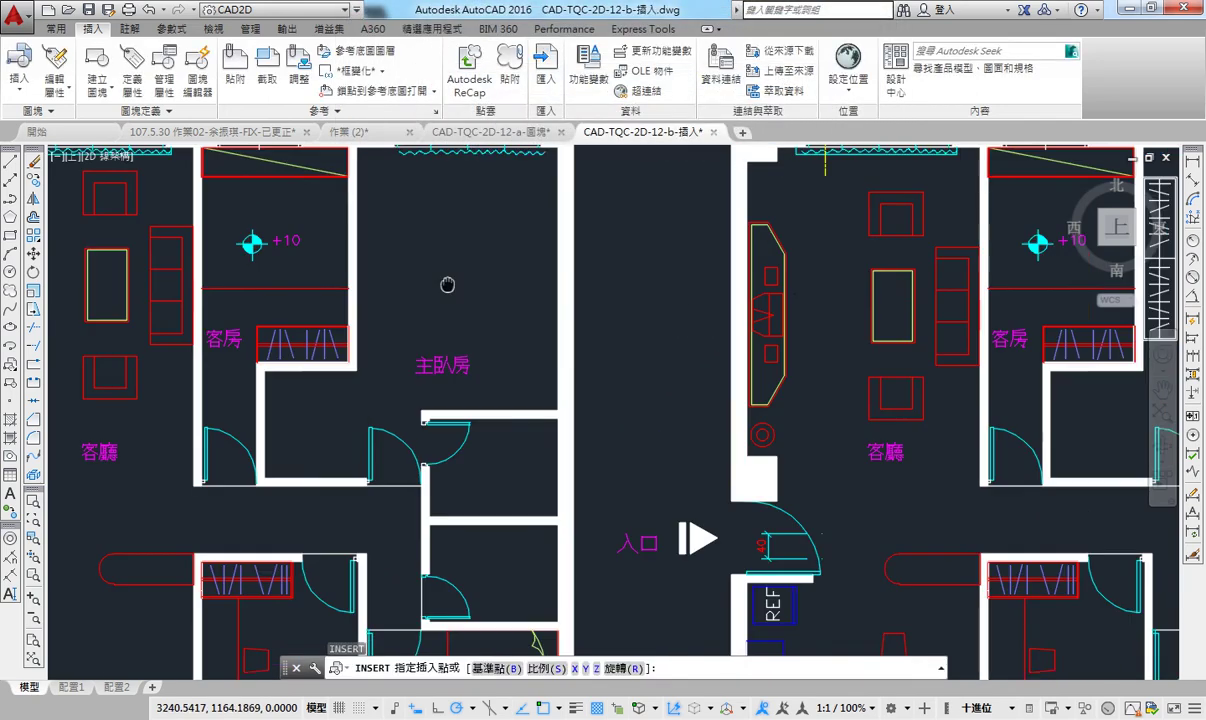
scroll(486, 280, up, 2)
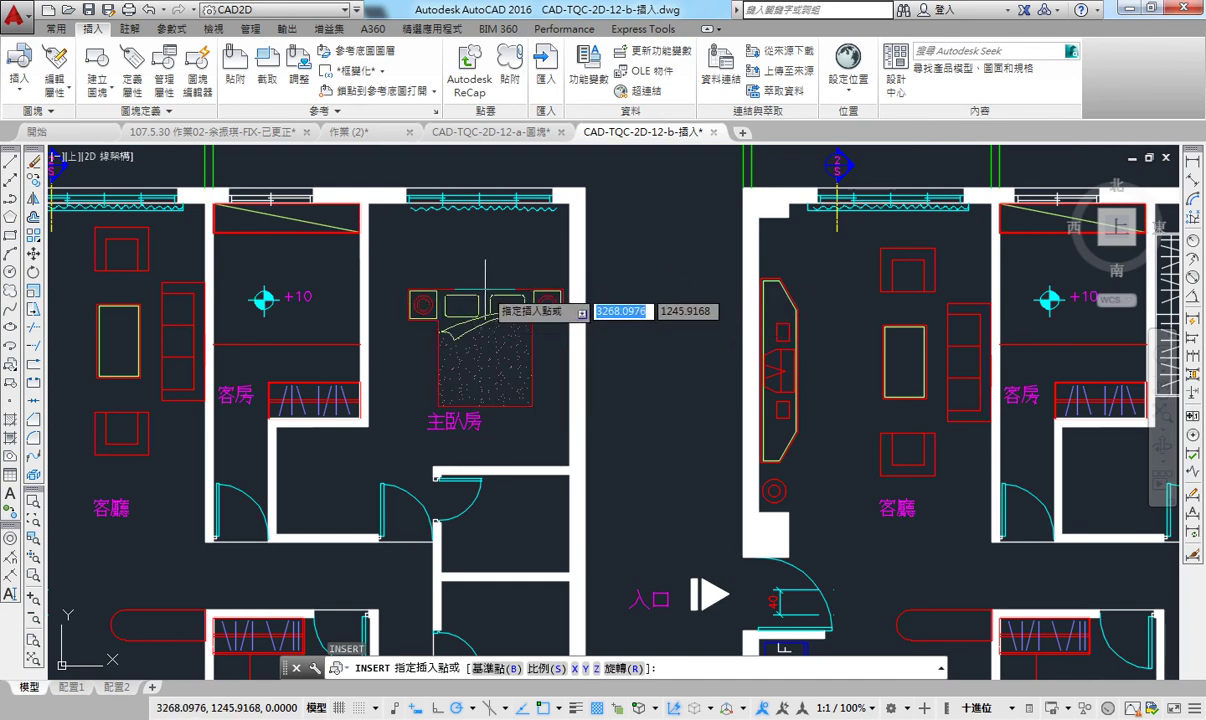
text(r)
key(Return)
text(-90)
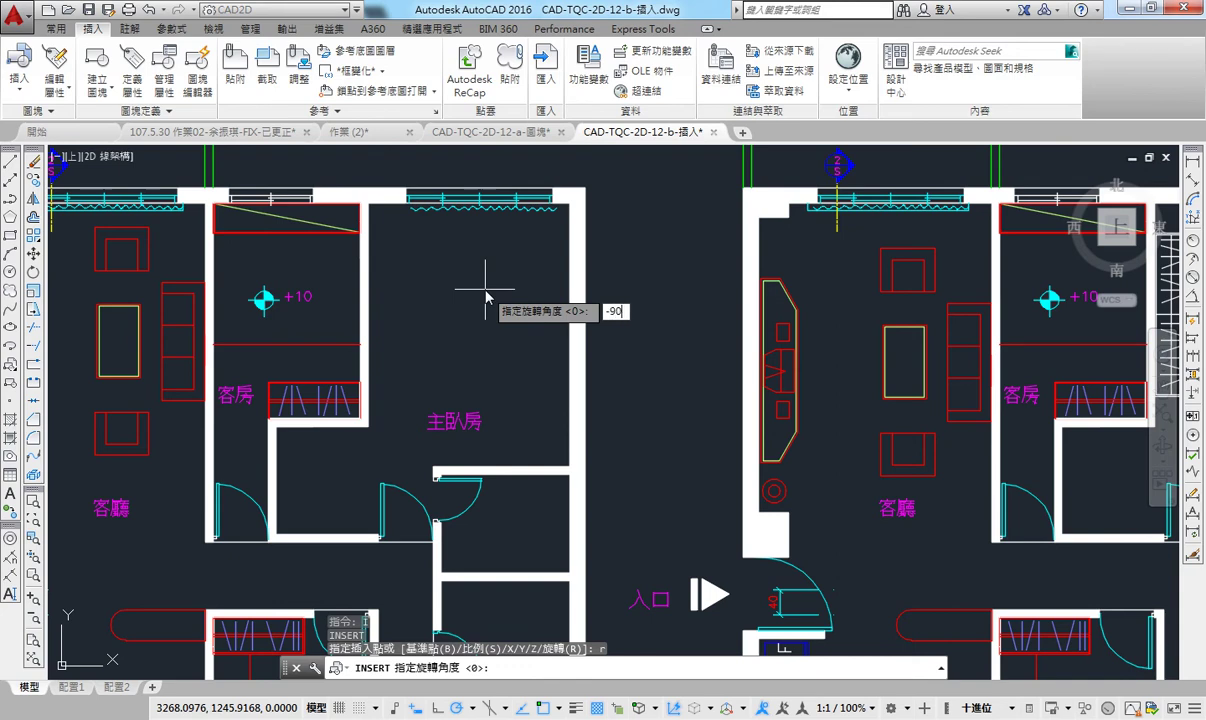
key(Return)
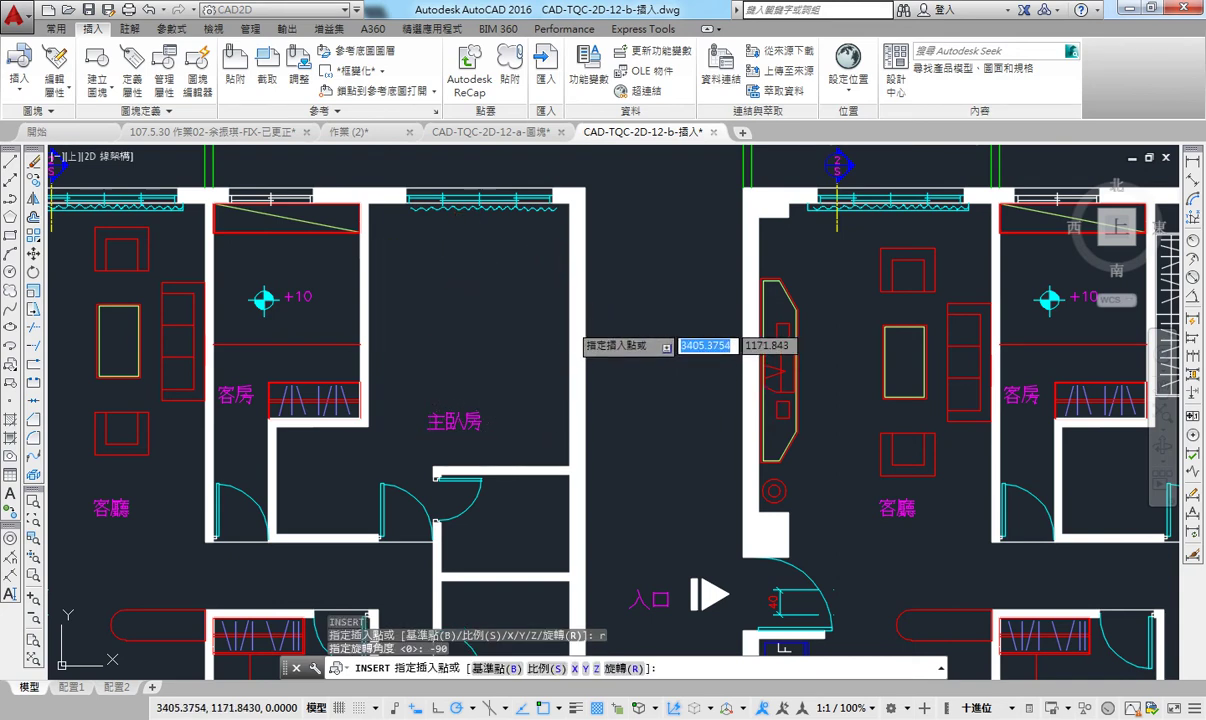
middle_drag(504, 392, 504, 336)
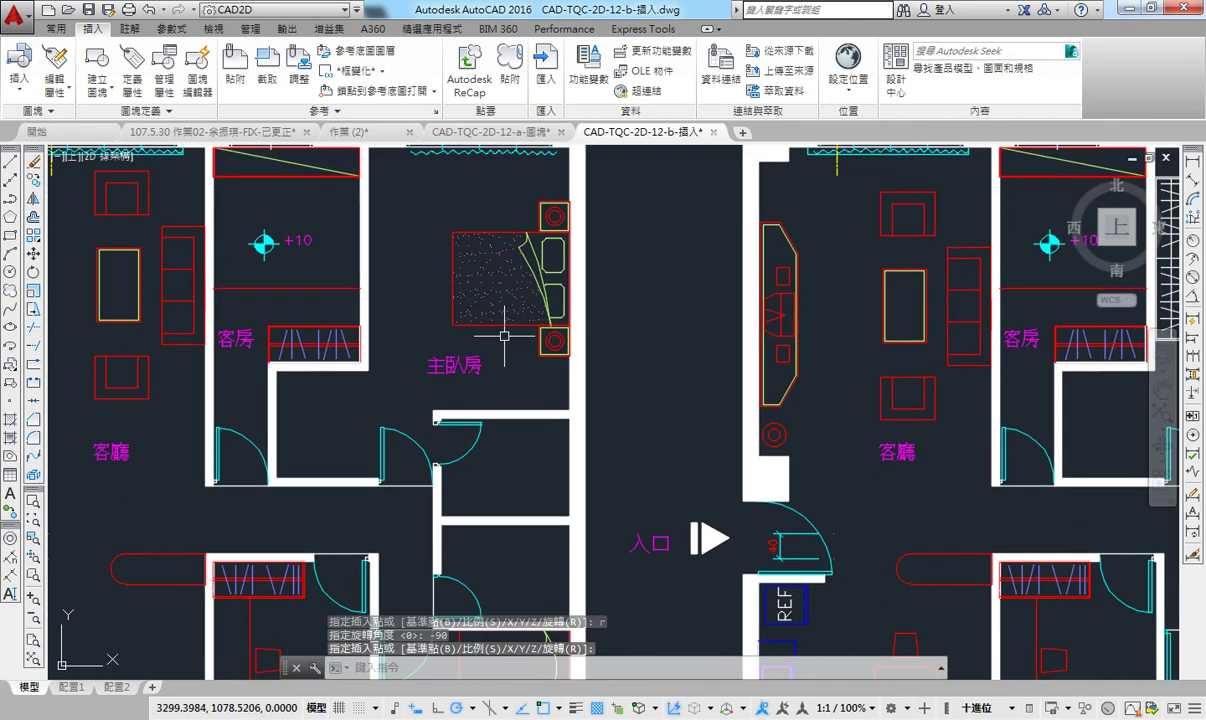
scroll(504, 336, down, 2)
key(Escape)
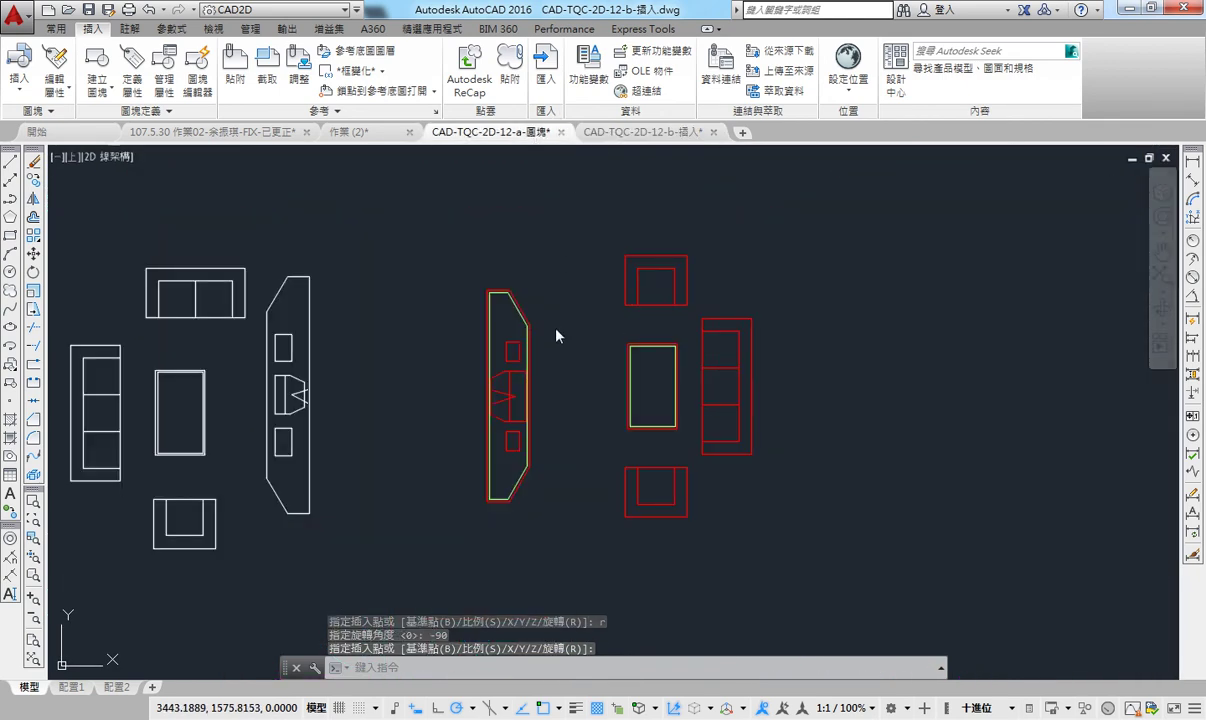
Return to CAD-TQC-2D-12-b-插入 and reopen Insert (I), confirming 雙人床 is the named block.
key(ctrl+Tab)
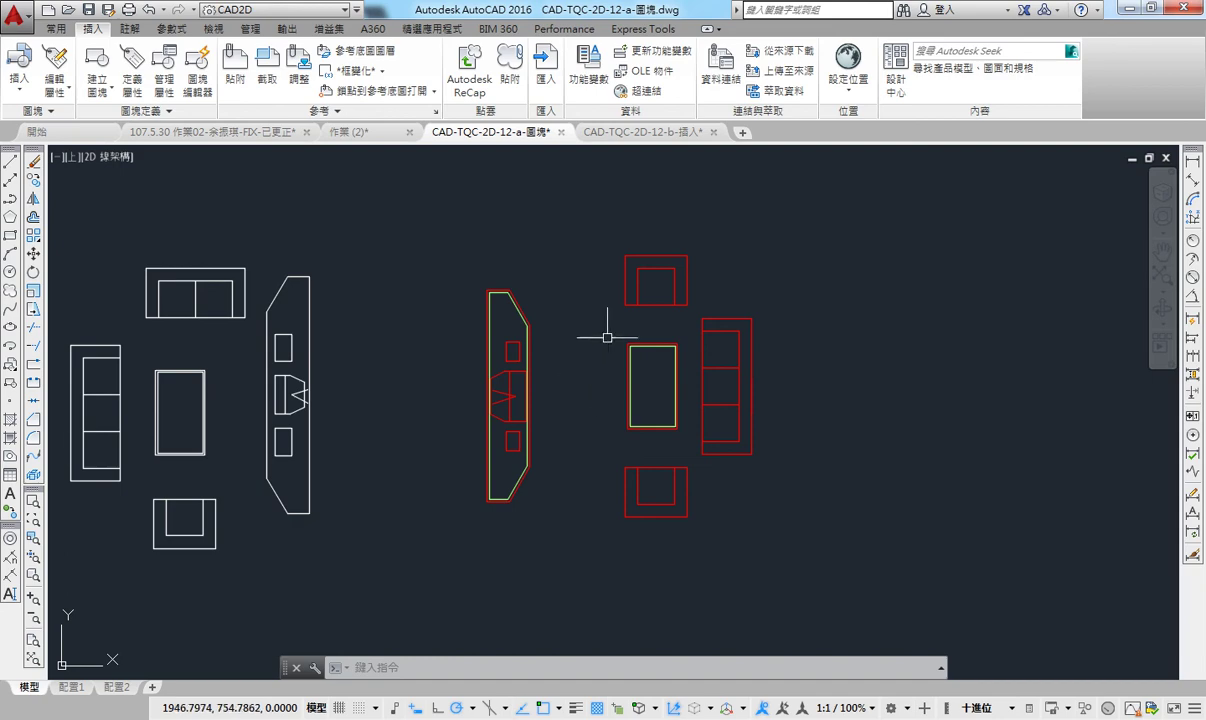
click(640, 131)
key(Escape)
key(Escape)
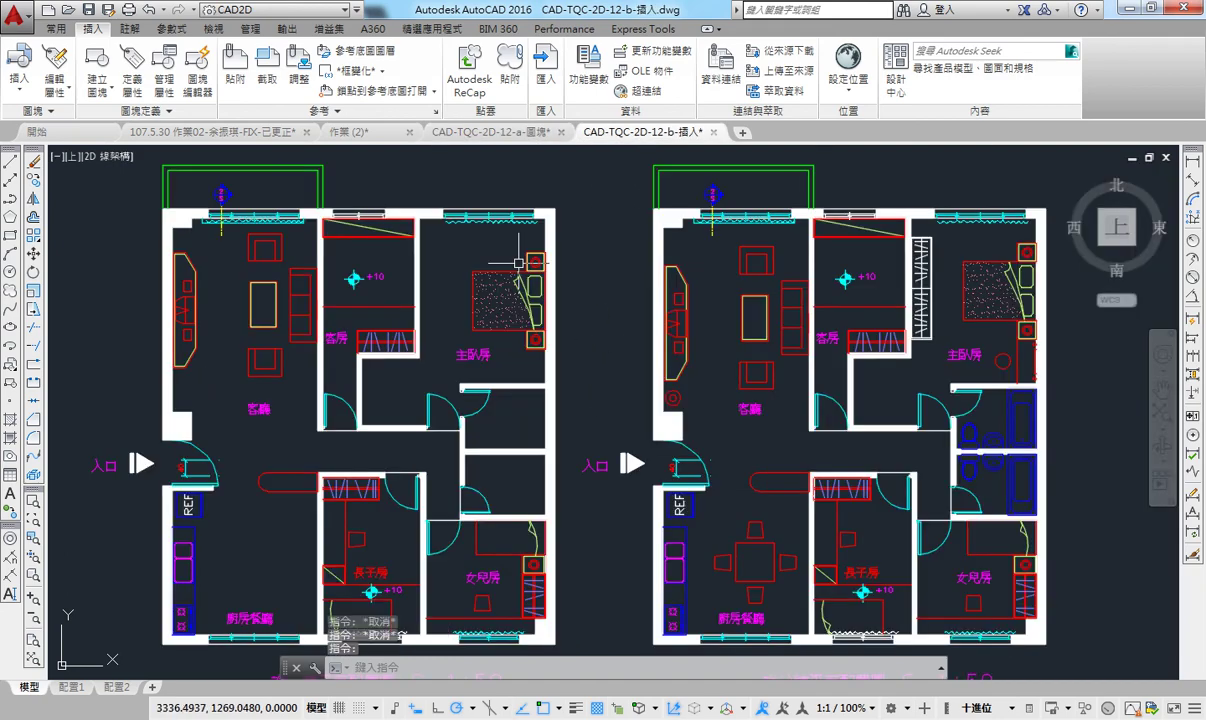
text(i)
key(Return)
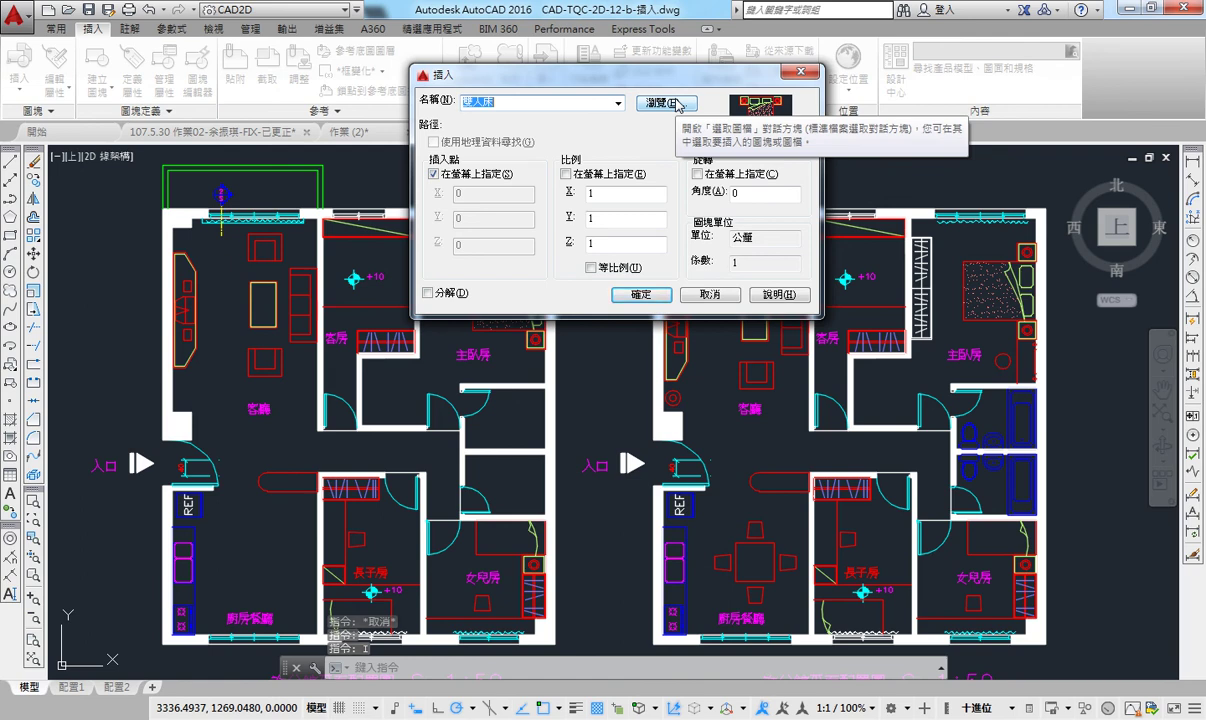
click(618, 103)
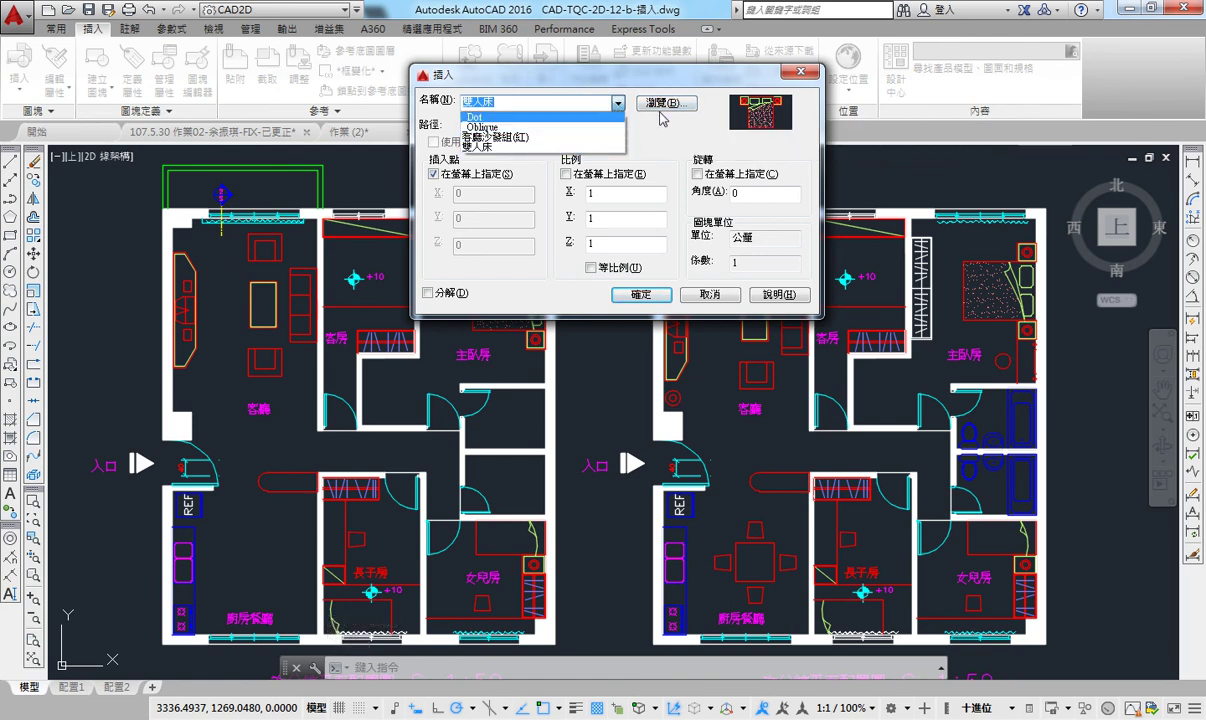
click(703, 296)
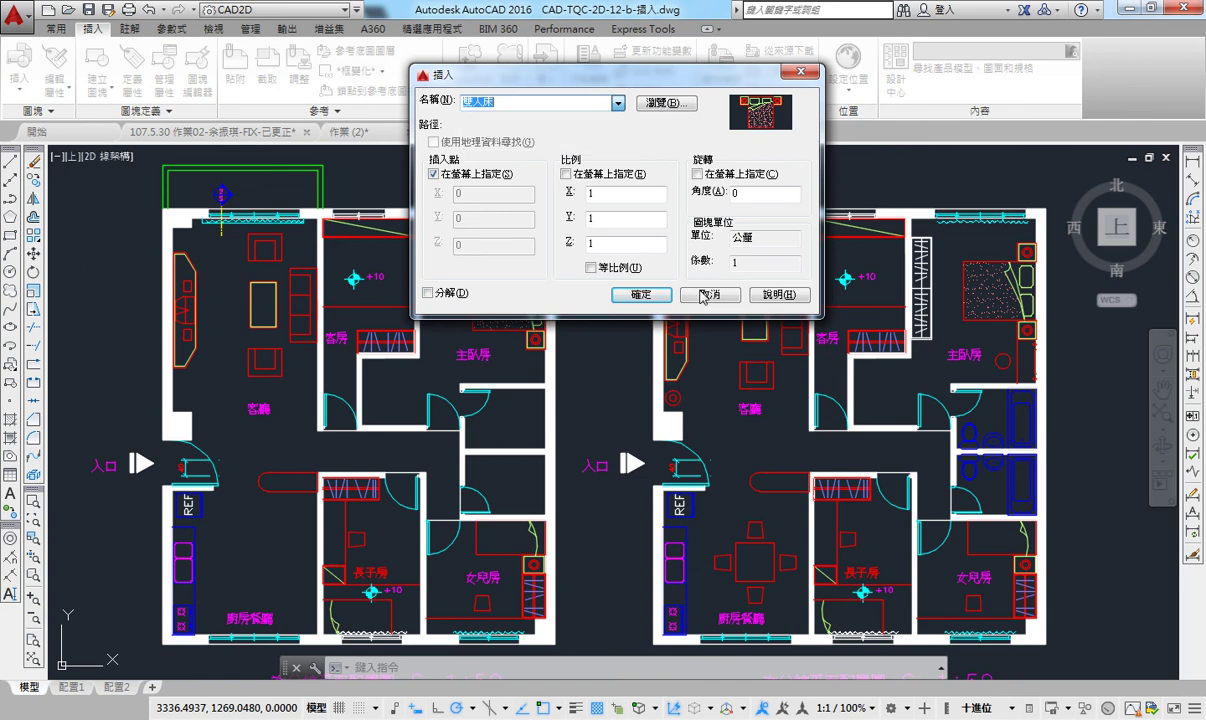